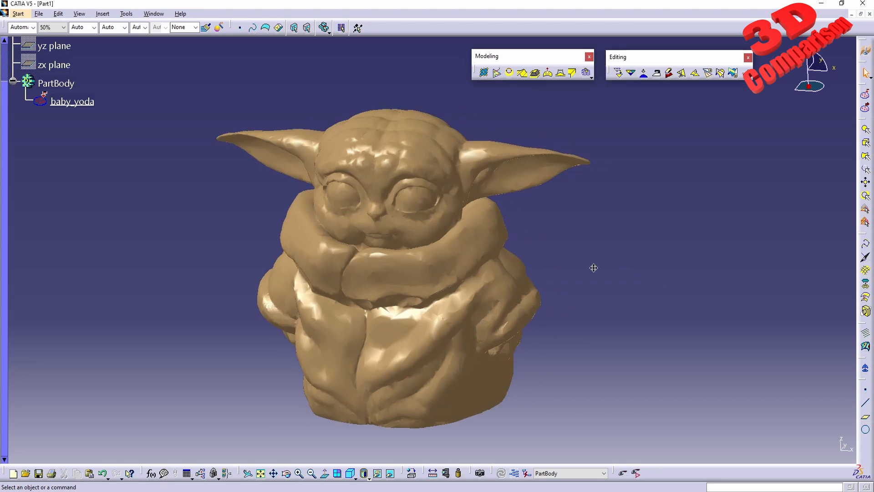
Run the Information command on the baby_yoda mesh to read its point, triangle and dimension statistics.
{"action": "middle_click_drag", "start_coordinate": [591, 267], "coordinate": [451, 279]}
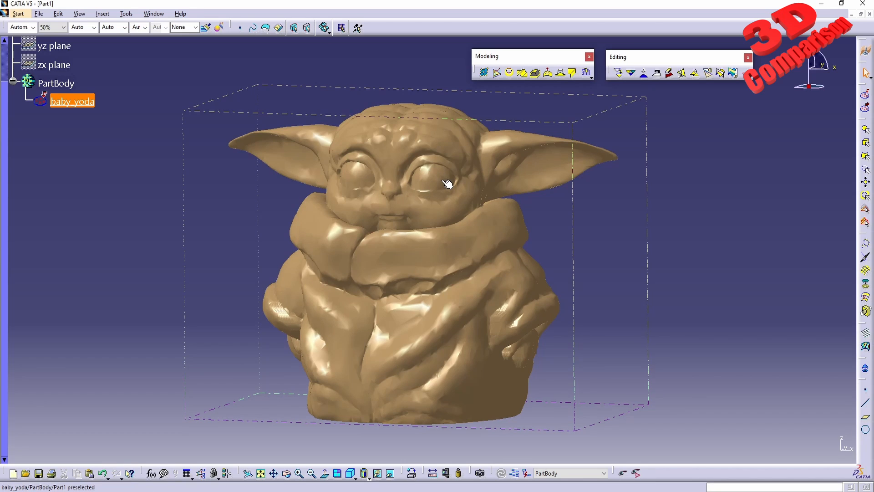
{"action": "middle_click_drag", "start_coordinate": [446, 196], "coordinate": [486, 302]}
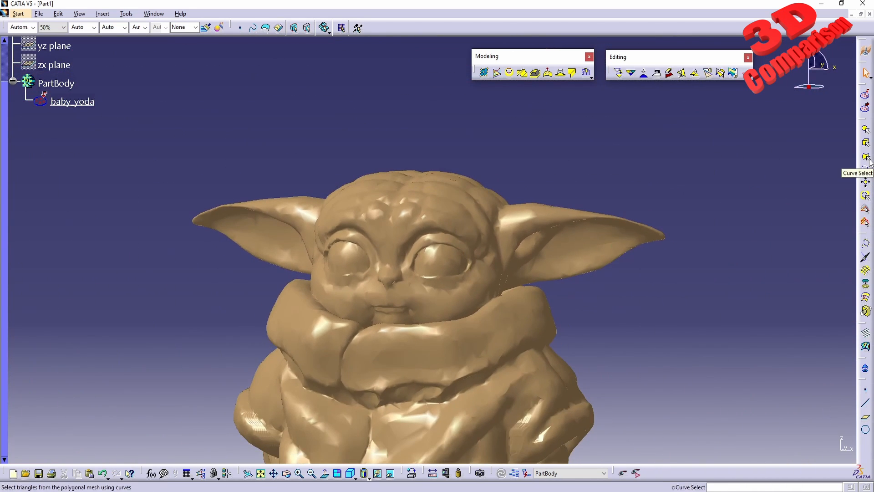
{"action": "middle_click_drag", "start_coordinate": [586, 347], "coordinate": [563, 287]}
{"action": "middle_click_drag", "start_coordinate": [534, 269], "coordinate": [514, 266]}
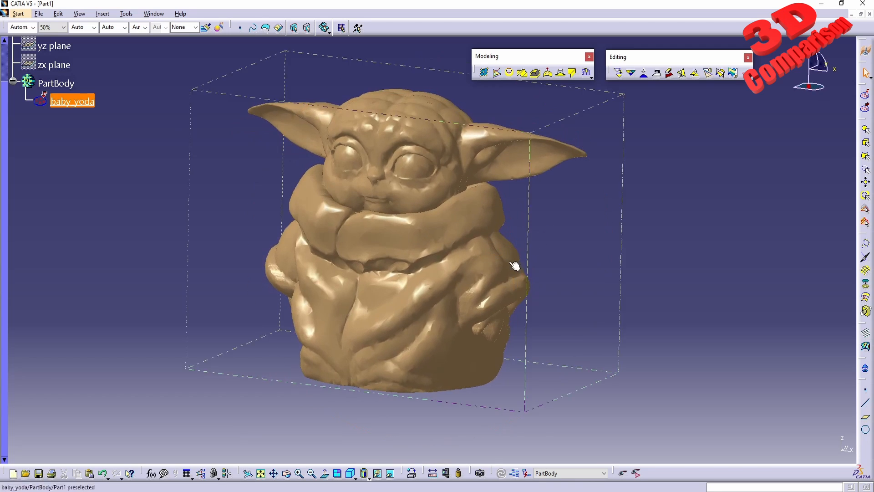
{"action": "type", "text": "c:info"}
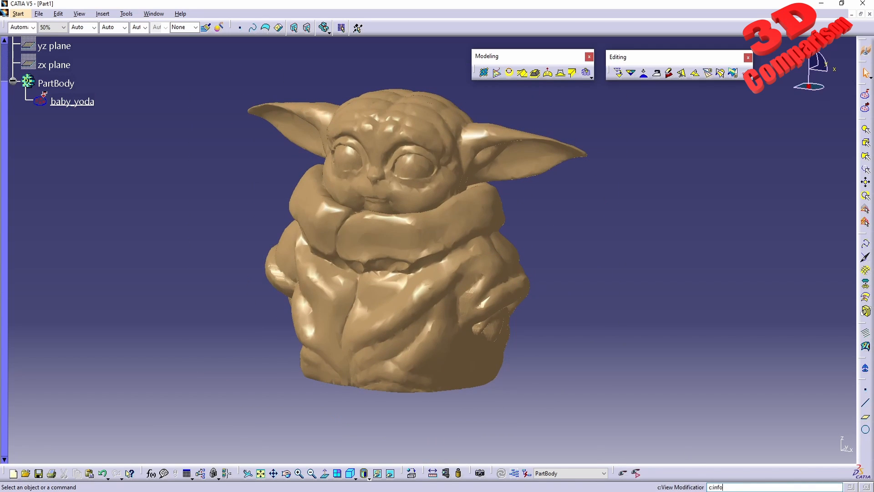
{"action": "type", "text": "rmation"}
{"action": "key", "text": "Return"}
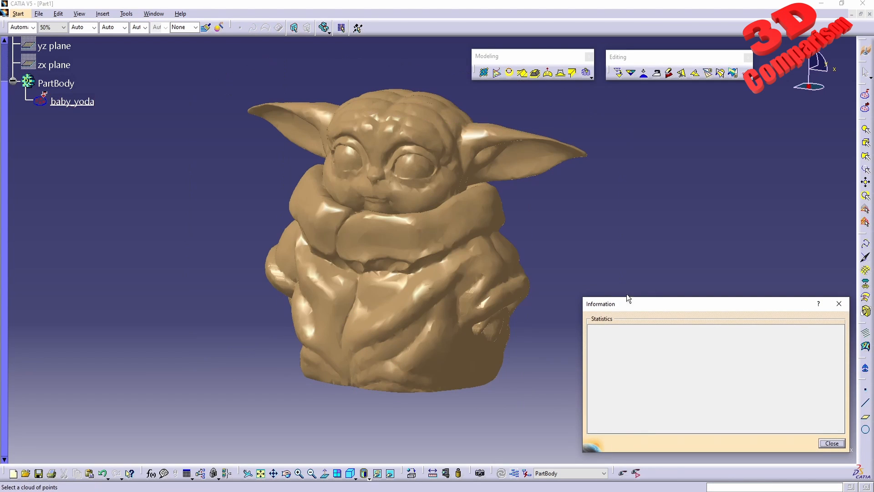
{"action": "left_click_drag", "start_coordinate": [631, 307], "coordinate": [615, 295]}
{"action": "left_click", "coordinate": [464, 222]}
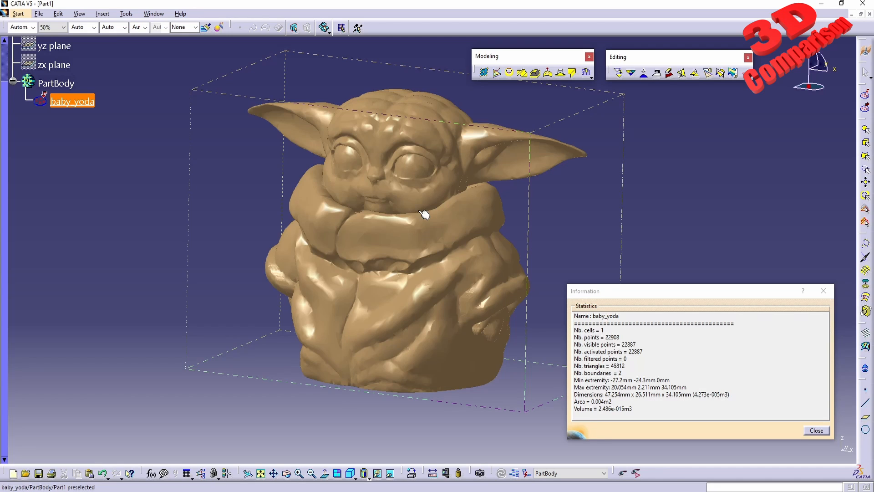
{"action": "left_click", "coordinate": [631, 367]}
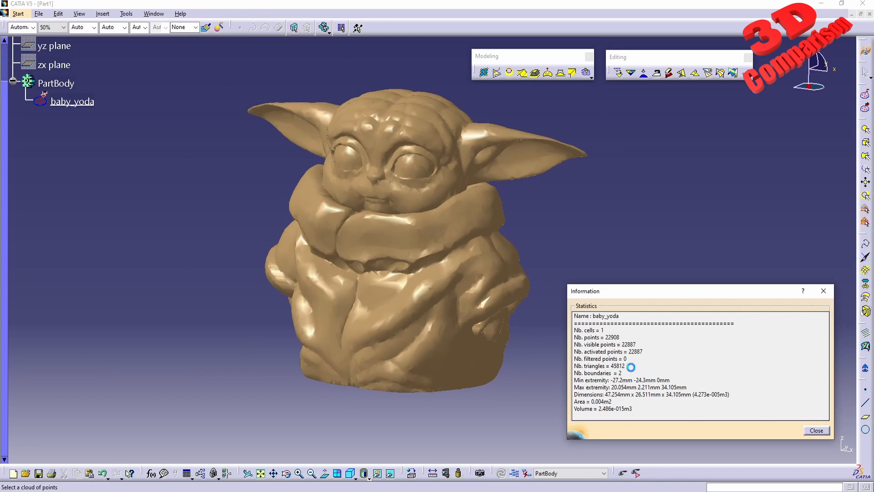
{"action": "double_click", "coordinate": [631, 367]}
Display the baby_yoda mesh as a wireframe and examine its triangles up close.
{"action": "middle_click_drag", "start_coordinate": [536, 221], "coordinate": [469, 238]}
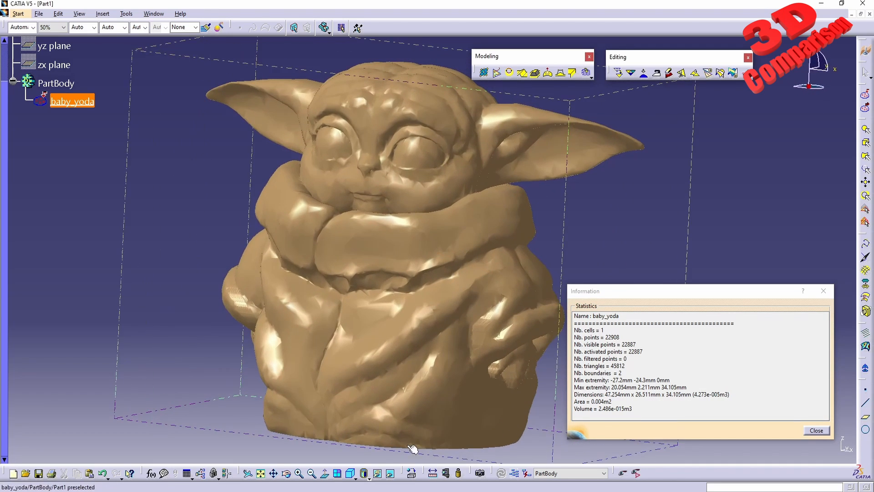
{"action": "left_click", "coordinate": [367, 476]}
{"action": "left_click", "coordinate": [377, 482]}
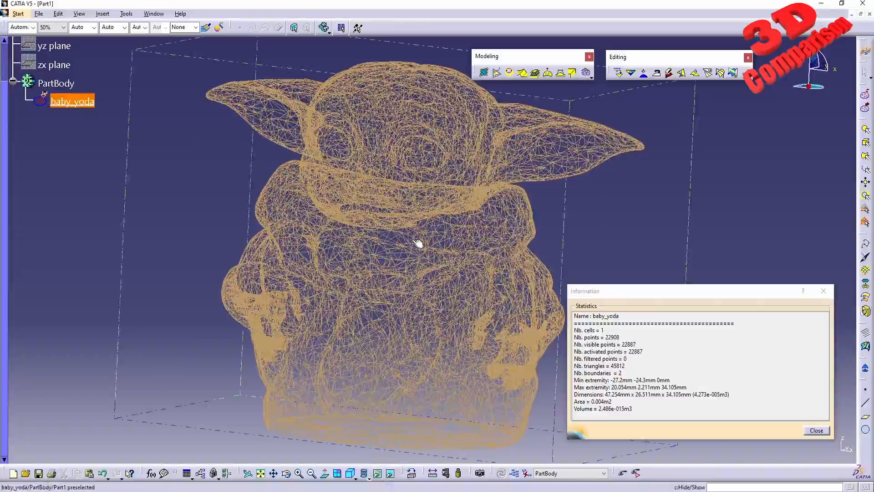
{"action": "middle_click_drag", "start_coordinate": [419, 244], "coordinate": [416, 308]}
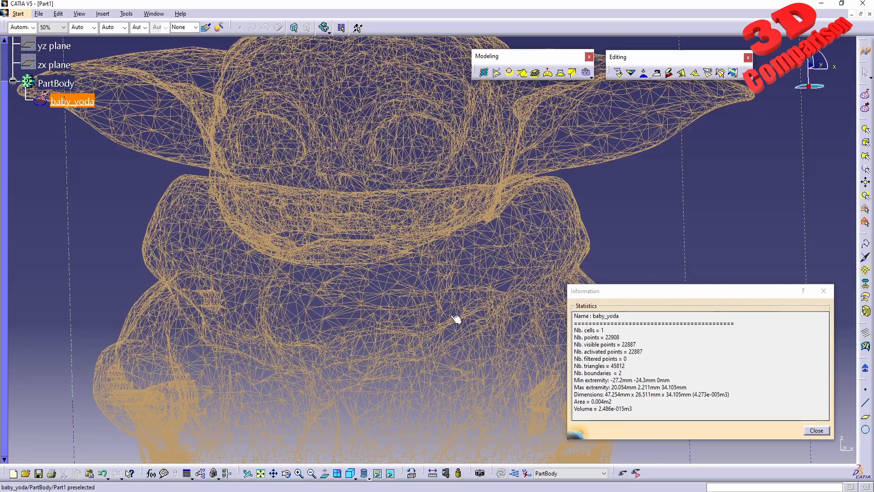
{"action": "middle_click_drag", "start_coordinate": [452, 340], "coordinate": [429, 230]}
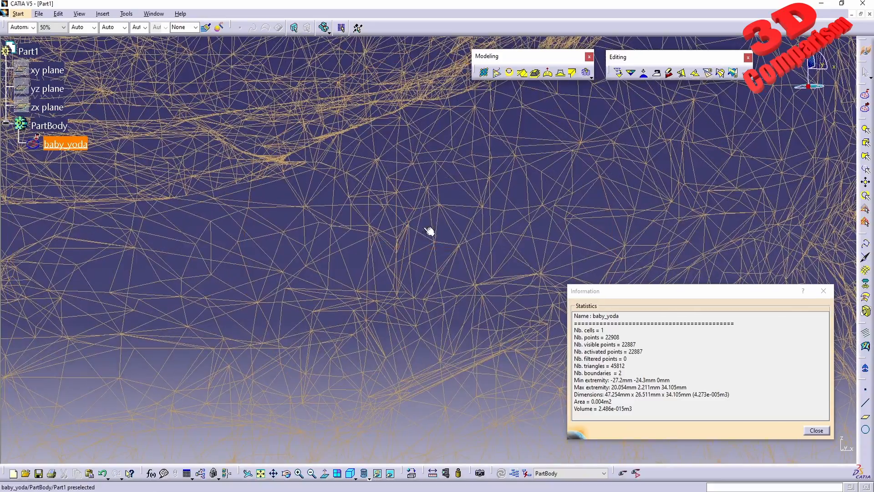
{"action": "middle_click_drag", "start_coordinate": [443, 192], "coordinate": [445, 273]}
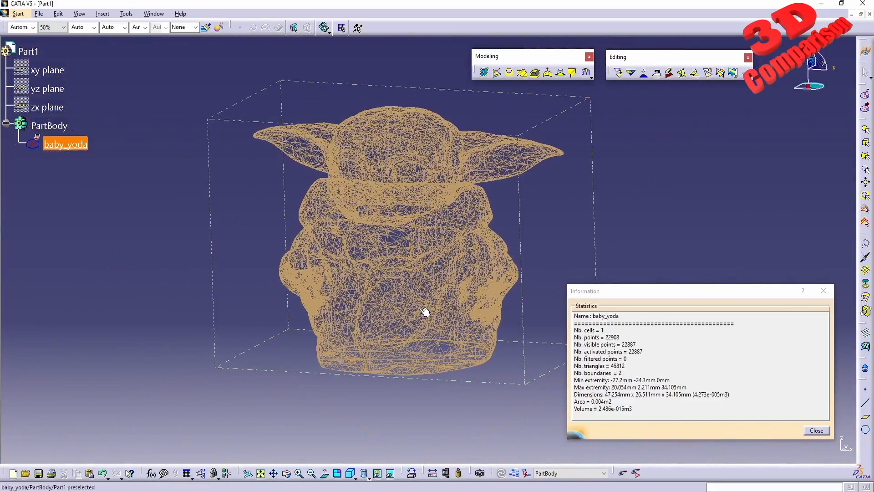
Restore the shaded display of the mesh and close its statistics window.
{"action": "left_click", "coordinate": [422, 407]}
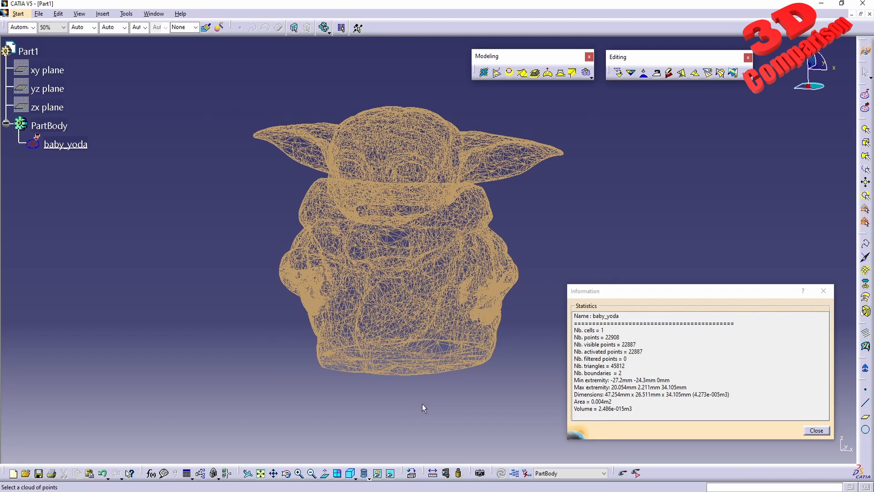
{"action": "left_click", "coordinate": [366, 474]}
{"action": "left_click", "coordinate": [377, 418]}
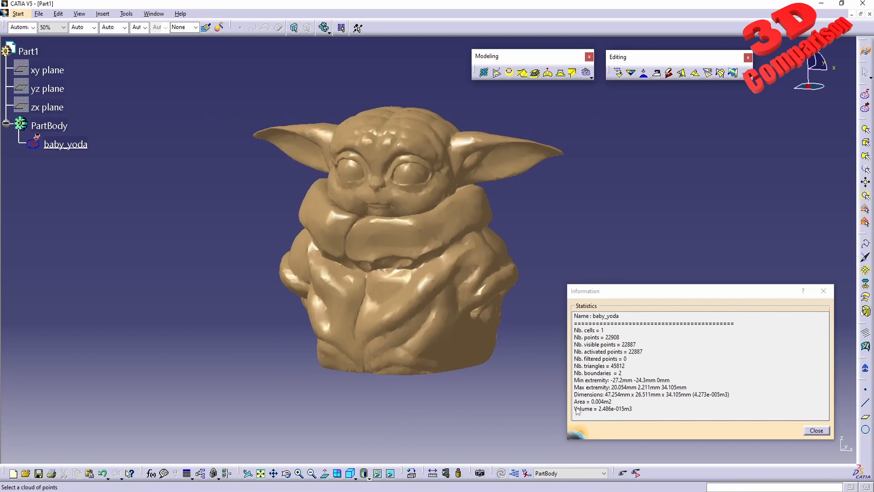
{"action": "left_click", "coordinate": [816, 430]}
{"action": "left_click", "coordinate": [490, 233]}
{"action": "middle_click_drag", "start_coordinate": [490, 232], "coordinate": [500, 249]}
{"action": "left_click", "coordinate": [820, 221]}
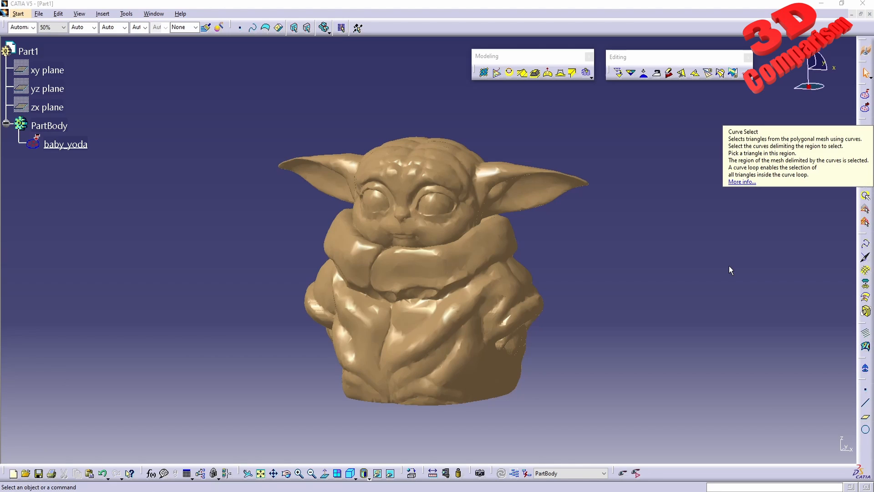
{"action": "left_click", "coordinate": [689, 237]}
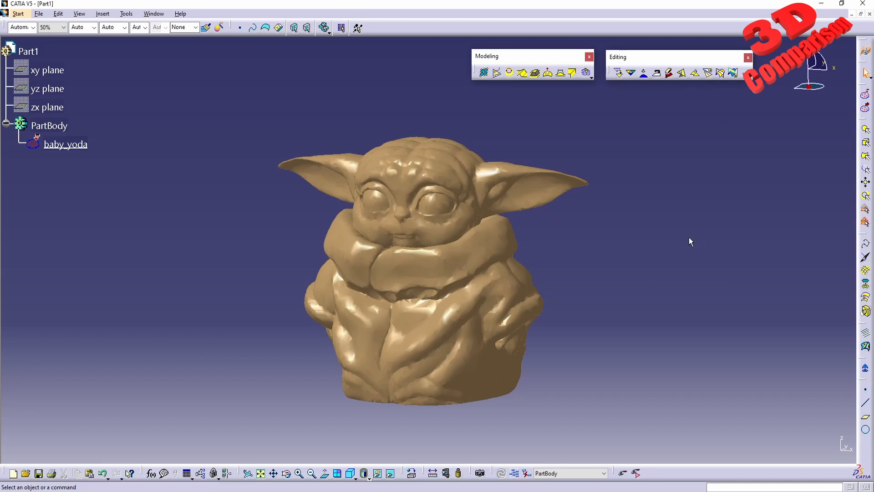
{"action": "left_click", "coordinate": [866, 157]}
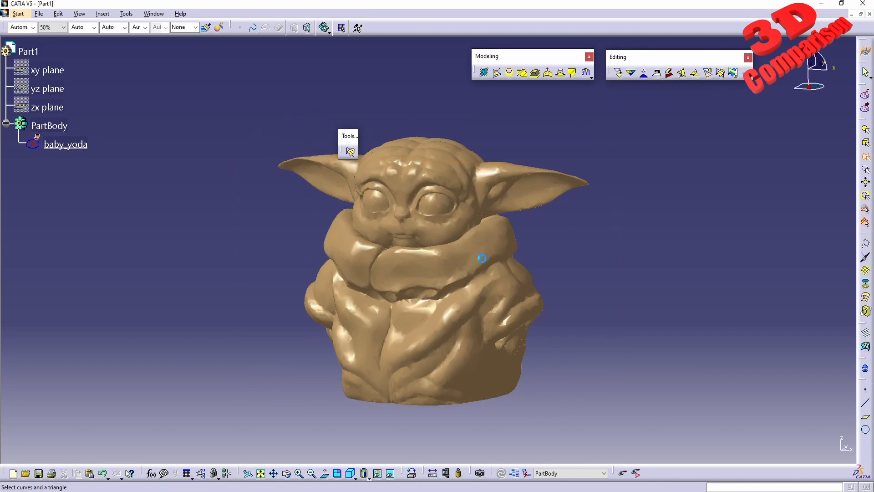
{"action": "middle_click_drag", "start_coordinate": [526, 177], "coordinate": [485, 279]}
{"action": "scroll", "coordinate": [485, 278], "scroll_direction": "up", "scroll_amount": 2}
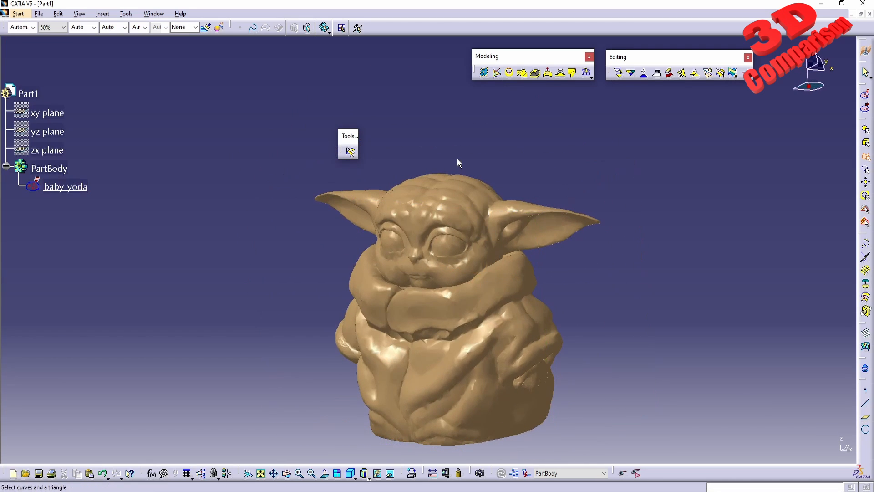
{"action": "left_click", "coordinate": [467, 188]}
{"action": "right_click", "coordinate": [489, 185]}
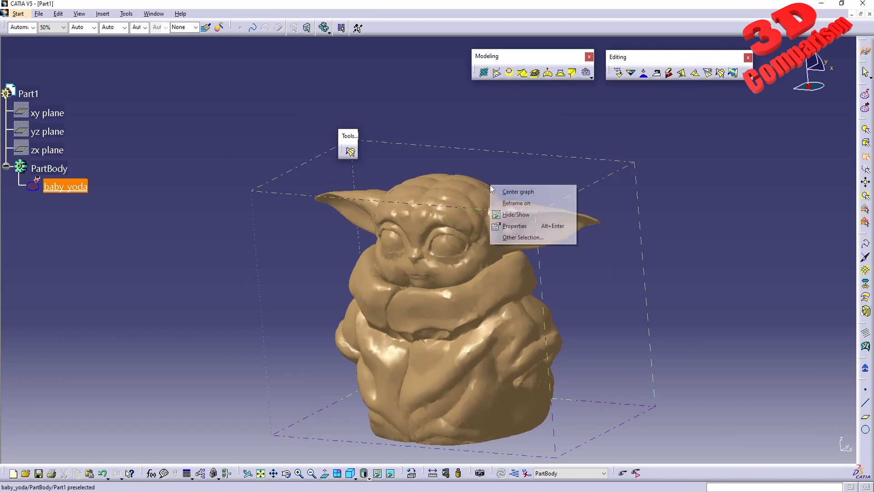
{"action": "left_click", "coordinate": [519, 113]}
{"action": "middle_click_drag", "start_coordinate": [469, 293], "coordinate": [483, 245]}
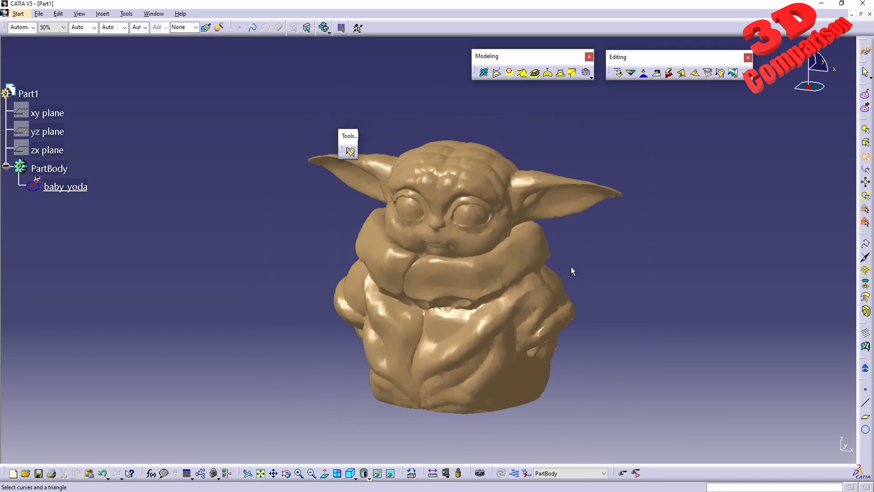
{"action": "left_click", "coordinate": [865, 155]}
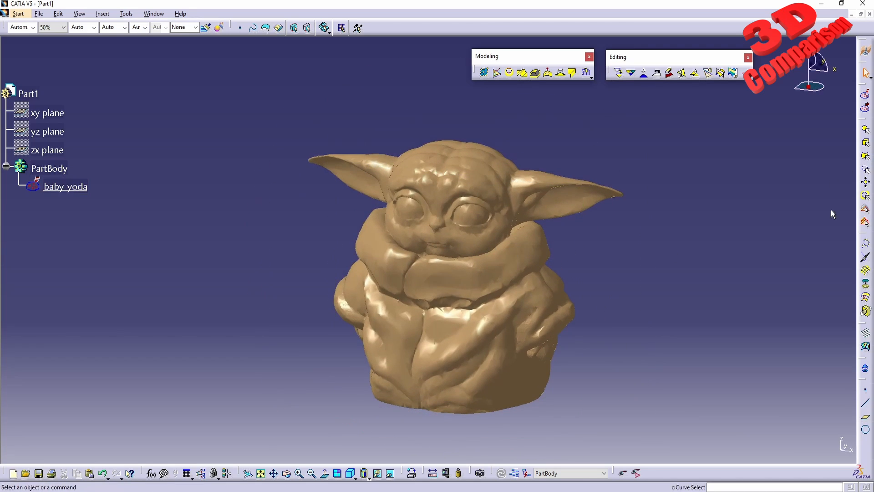
Paint a curve on the mesh along the upper edge of the figure's left eye, from the inner corner towards the outer side.
{"action": "left_click", "coordinate": [866, 256]}
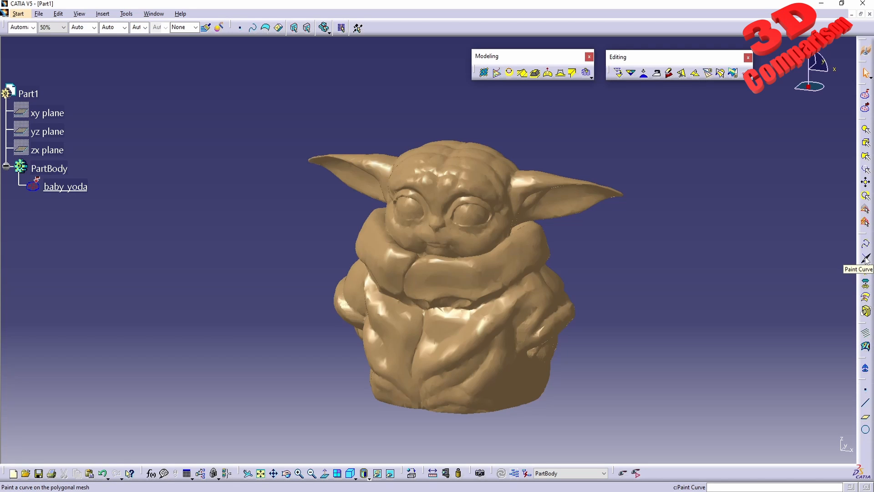
{"action": "left_click", "coordinate": [866, 259]}
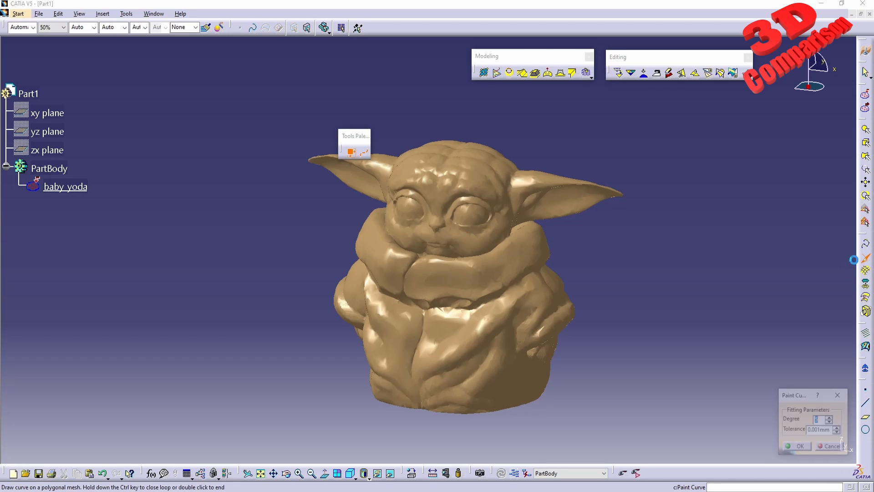
{"action": "mouse_move", "coordinate": [490, 254]}
{"action": "middle_mouse_down"}
{"action": "mouse_move", "coordinate": [491, 281]}
{"action": "mouse_move", "coordinate": [506, 236]}
{"action": "mouse_move", "coordinate": [448, 261]}
{"action": "mouse_move", "coordinate": [450, 226]}
{"action": "mouse_move", "coordinate": [474, 234]}
{"action": "middle_mouse_up"}
{"action": "middle_click_drag", "start_coordinate": [493, 204], "coordinate": [485, 250]}
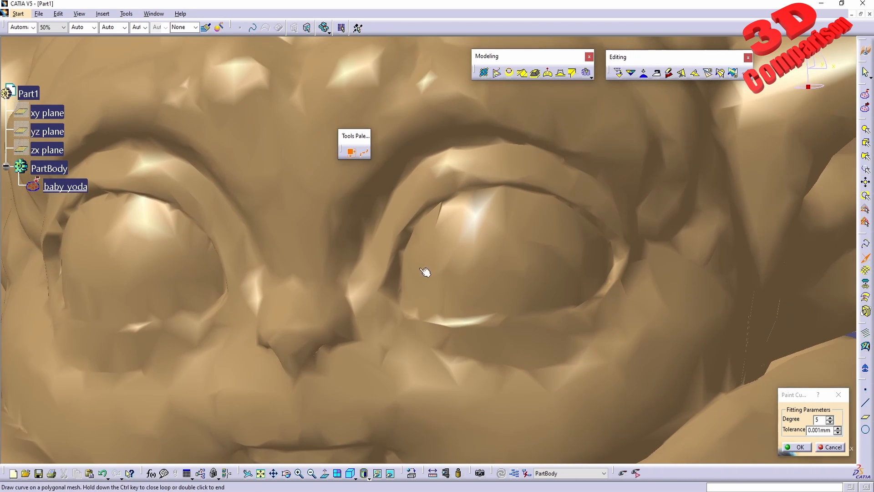
{"action": "mouse_move", "coordinate": [387, 290]}
{"action": "left_mouse_down"}
{"action": "mouse_move", "coordinate": [433, 209]}
{"action": "mouse_move", "coordinate": [508, 189]}
{"action": "mouse_move", "coordinate": [568, 205]}
{"action": "left_mouse_up"}
{"action": "double_click", "coordinate": [567, 205]}
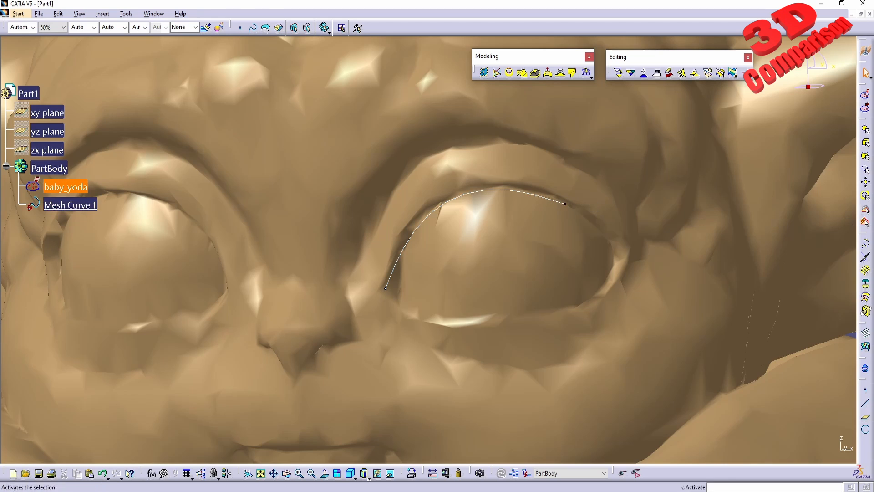
Paint a second mesh curve around the lower and outer eye edge, joining both ends of the first curve to close the outline.
{"action": "left_click", "coordinate": [867, 258]}
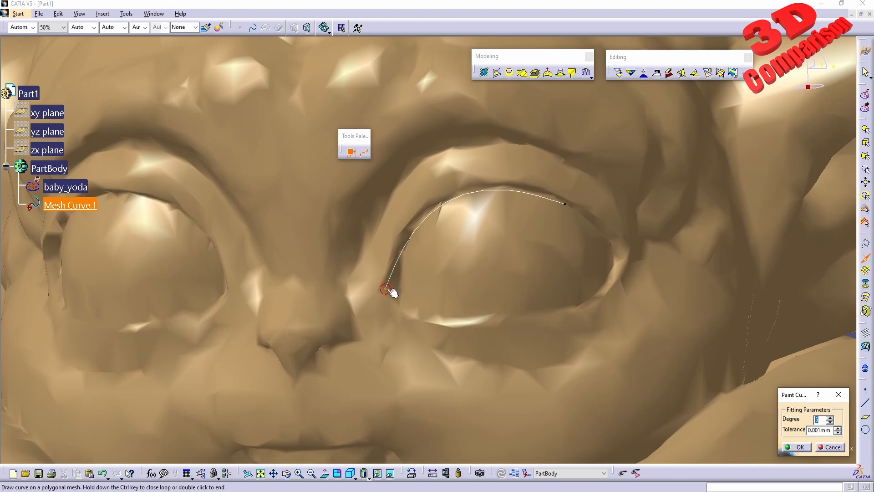
{"action": "mouse_move", "coordinate": [387, 290]}
{"action": "left_mouse_down"}
{"action": "mouse_move", "coordinate": [415, 316]}
{"action": "mouse_move", "coordinate": [592, 313]}
{"action": "mouse_move", "coordinate": [445, 324]}
{"action": "mouse_move", "coordinate": [395, 288]}
{"action": "mouse_move", "coordinate": [504, 287]}
{"action": "mouse_move", "coordinate": [585, 310]}
{"action": "mouse_move", "coordinate": [610, 273]}
{"action": "mouse_move", "coordinate": [616, 244]}
{"action": "mouse_move", "coordinate": [566, 205]}
{"action": "left_mouse_up"}
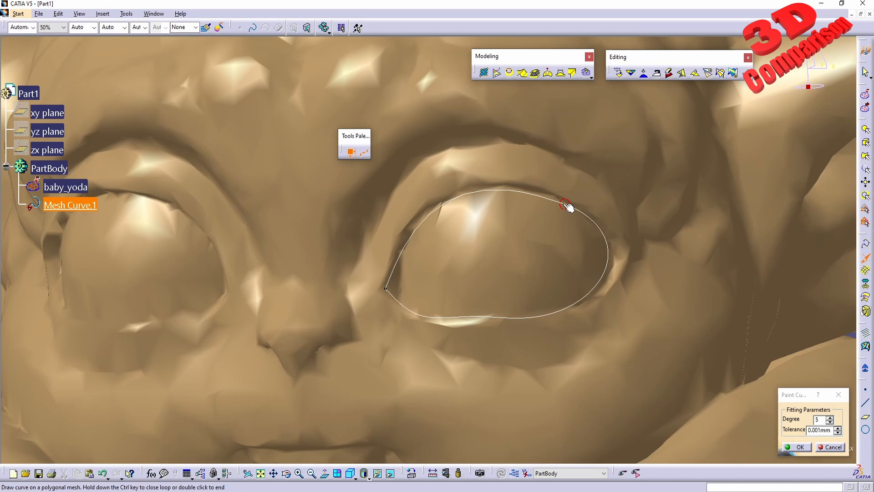
{"action": "left_click", "coordinate": [802, 447]}
Select the triangles inside the eye outline with Curve Select, using both painted curves as the boundary and the Section option enabled.
{"action": "mouse_move", "coordinate": [551, 234]}
{"action": "middle_mouse_down"}
{"action": "mouse_move", "coordinate": [524, 242]}
{"action": "mouse_move", "coordinate": [516, 326]}
{"action": "mouse_move", "coordinate": [432, 258]}
{"action": "mouse_move", "coordinate": [351, 275]}
{"action": "mouse_move", "coordinate": [349, 285]}
{"action": "middle_mouse_up"}
{"action": "scroll", "coordinate": [403, 304], "scroll_direction": "up", "scroll_amount": 1}
{"action": "middle_click_drag", "start_coordinate": [403, 304], "coordinate": [455, 337]}
{"action": "middle_click_drag", "start_coordinate": [386, 338], "coordinate": [562, 321]}
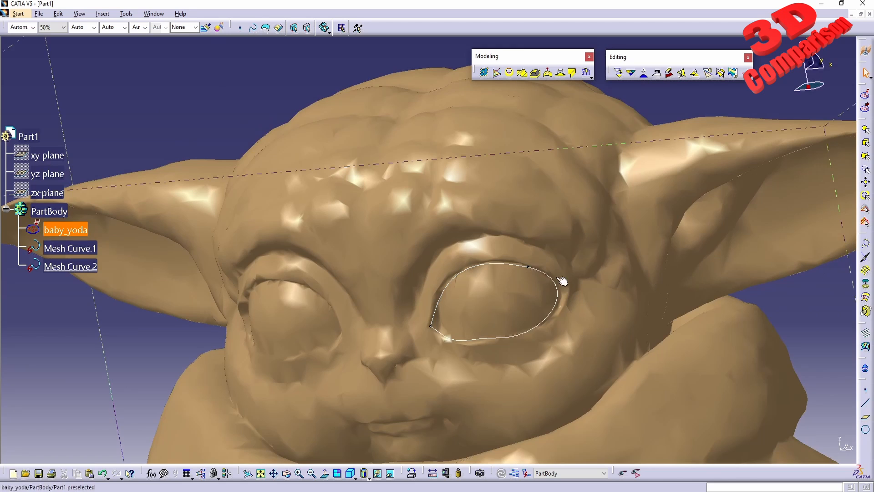
{"action": "left_click", "coordinate": [511, 267]}
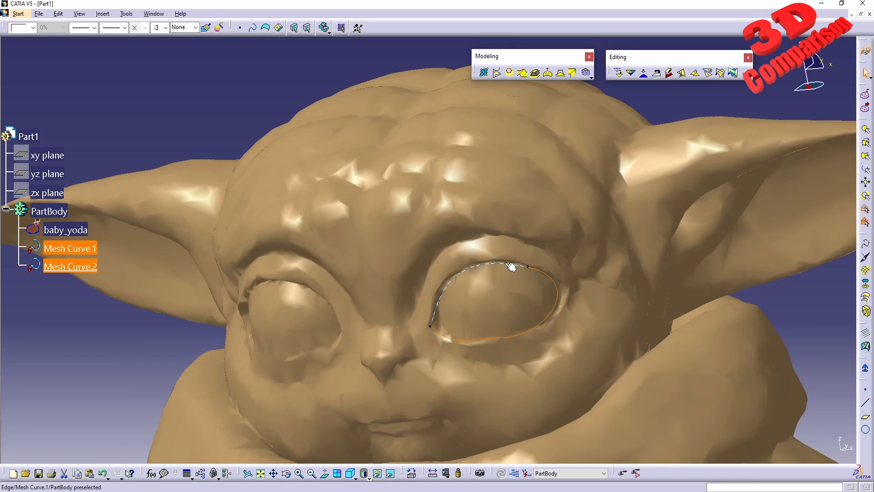
{"action": "left_click", "coordinate": [506, 264], "text": "ctrl"}
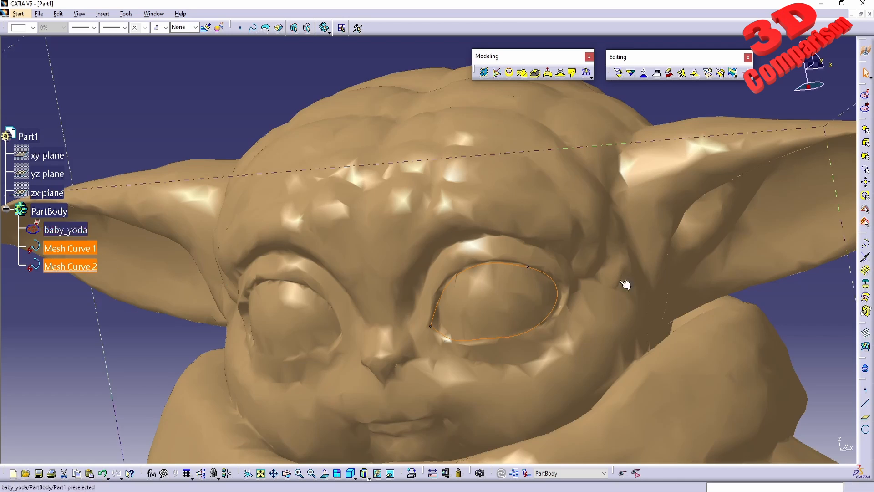
{"action": "left_click", "coordinate": [867, 158]}
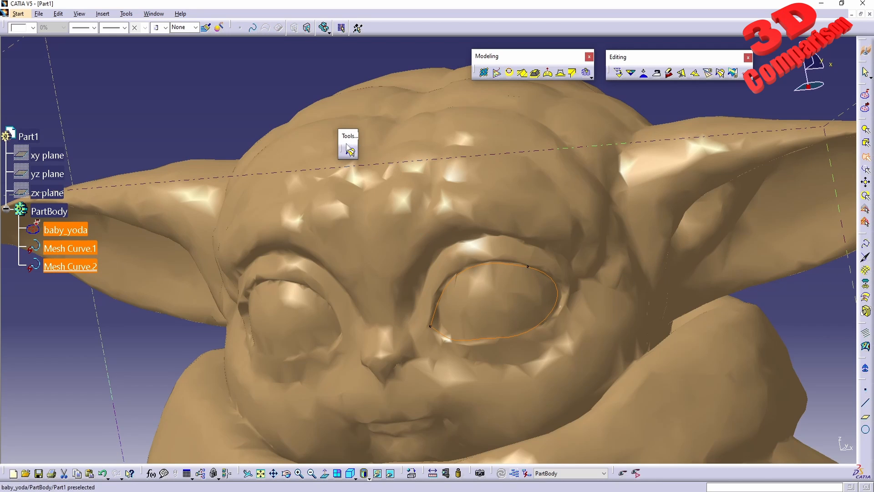
{"action": "left_click_drag", "start_coordinate": [346, 139], "coordinate": [210, 74]}
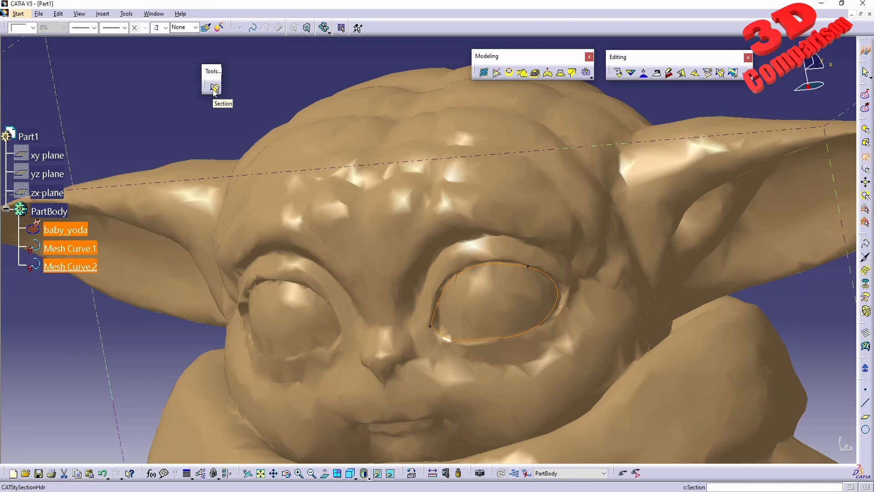
{"action": "left_click", "coordinate": [214, 88]}
{"action": "left_click", "coordinate": [215, 88]}
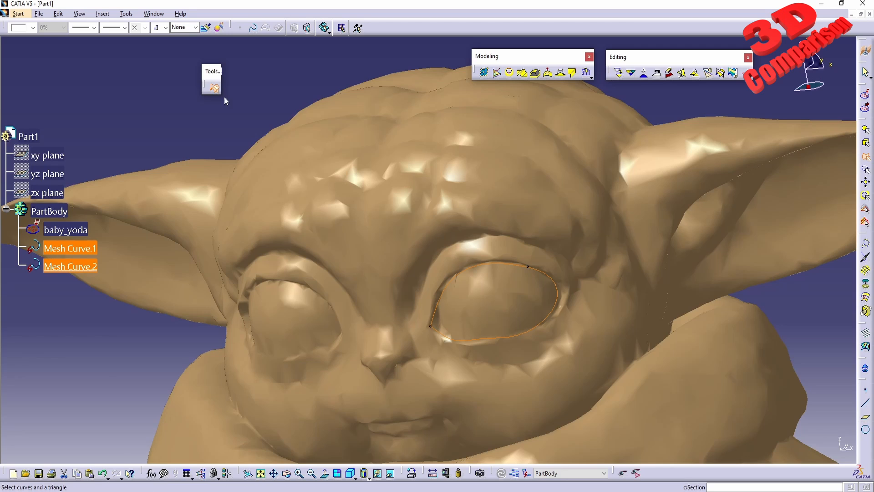
{"action": "left_click", "coordinate": [500, 299]}
{"action": "middle_click_drag", "start_coordinate": [487, 338], "coordinate": [430, 276]}
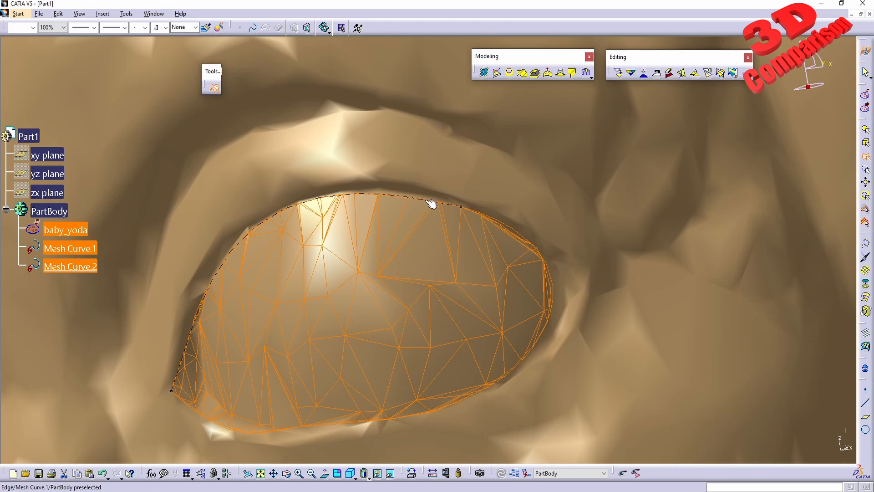
{"action": "middle_click_drag", "start_coordinate": [499, 242], "coordinate": [346, 262]}
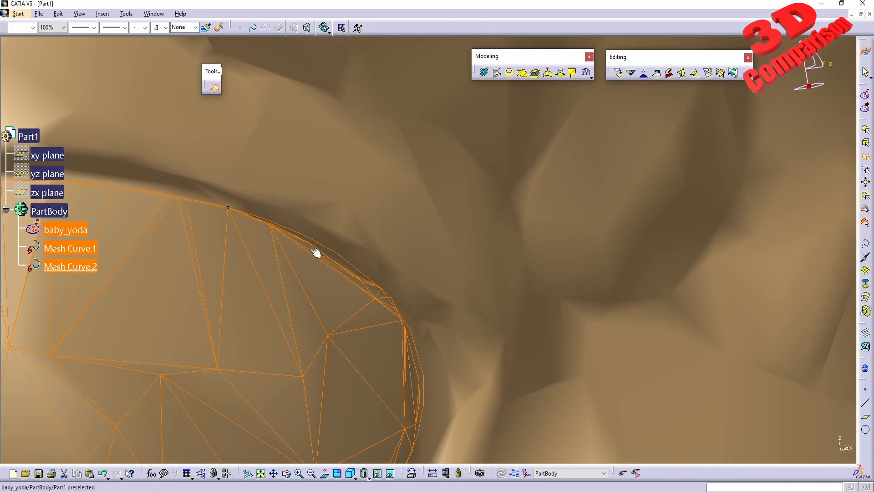
Examine the selected triangles along the upper outer eye edge in wireframe display and restore the shaded display.
{"action": "left_click", "coordinate": [377, 473]}
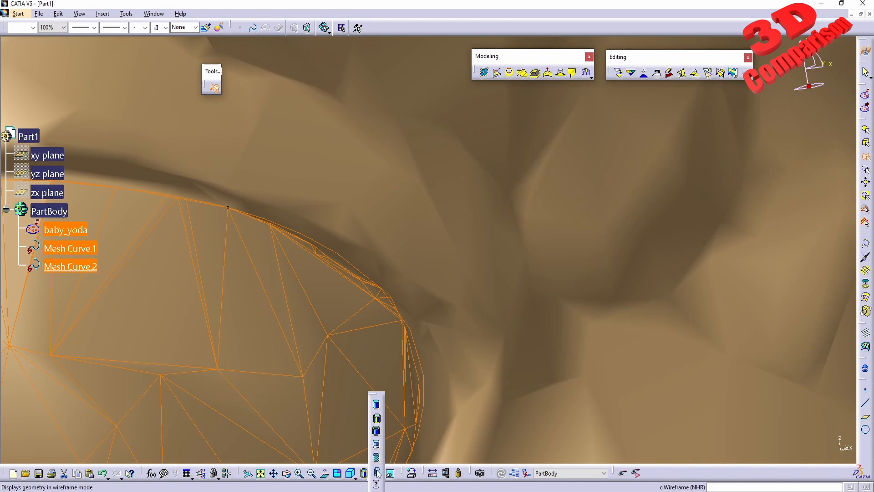
{"action": "left_click", "coordinate": [377, 471]}
{"action": "middle_click_drag", "start_coordinate": [357, 318], "coordinate": [365, 232]}
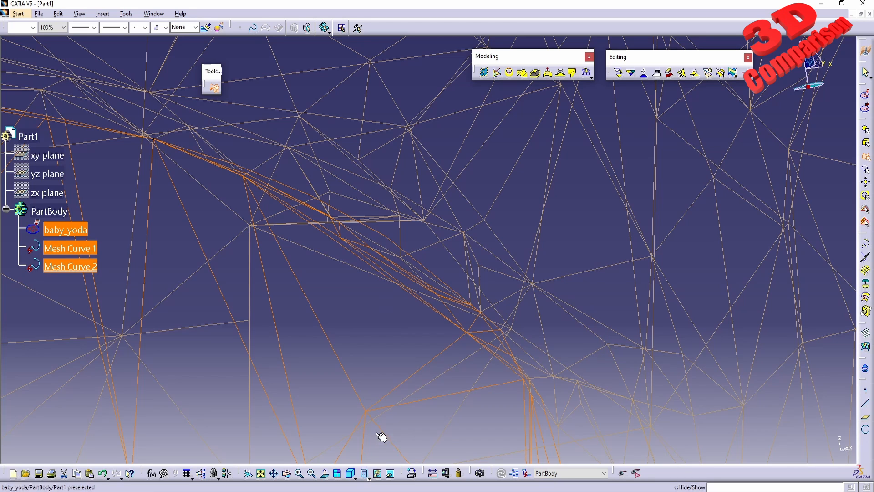
{"action": "left_click", "coordinate": [368, 477]}
{"action": "left_click", "coordinate": [375, 417]}
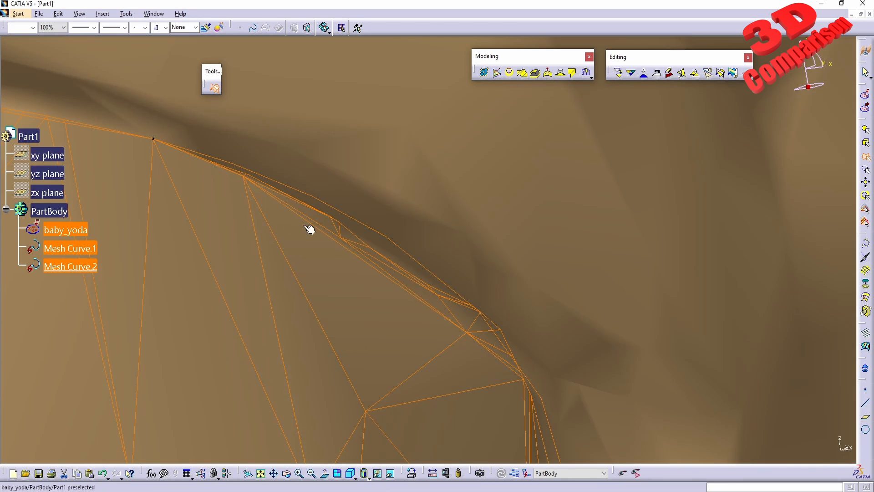
{"action": "mouse_move", "coordinate": [308, 229]}
{"action": "middle_mouse_down"}
{"action": "mouse_move", "coordinate": [401, 285]}
{"action": "mouse_move", "coordinate": [381, 297]}
{"action": "middle_mouse_up"}
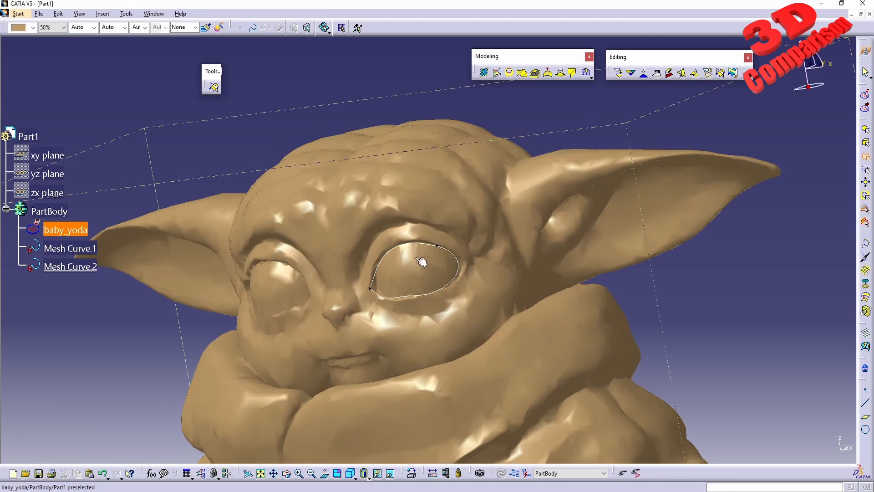
Select the triangles inside the eye outline from both mesh curves again, this time with the Section option disabled.
{"action": "left_click", "coordinate": [216, 88]}
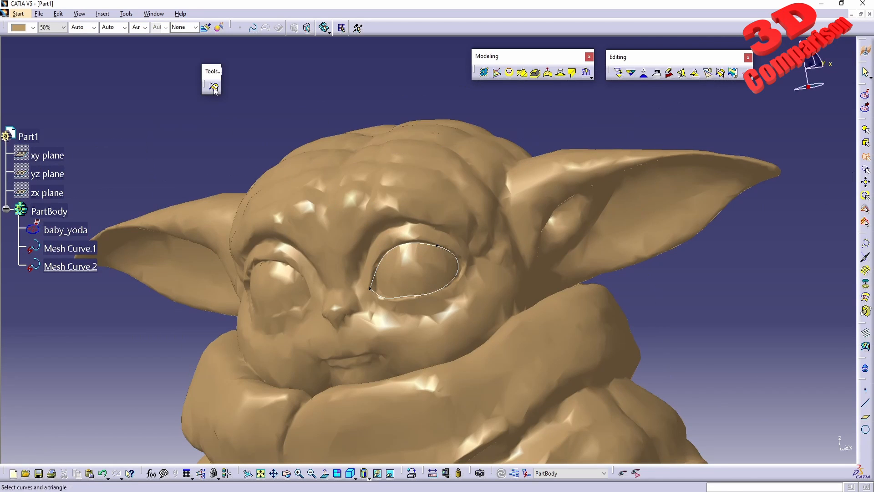
{"action": "left_click", "coordinate": [417, 245]}
{"action": "left_click", "coordinate": [413, 295], "text": "ctrl"}
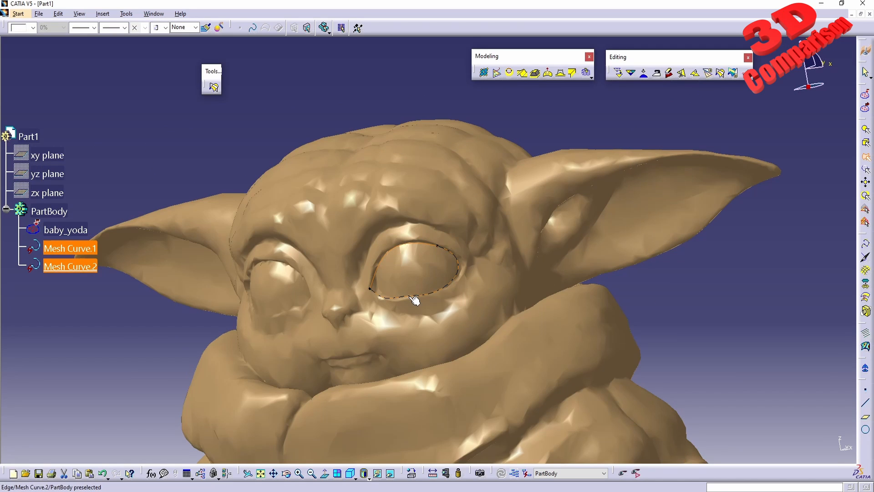
{"action": "left_click", "coordinate": [410, 270]}
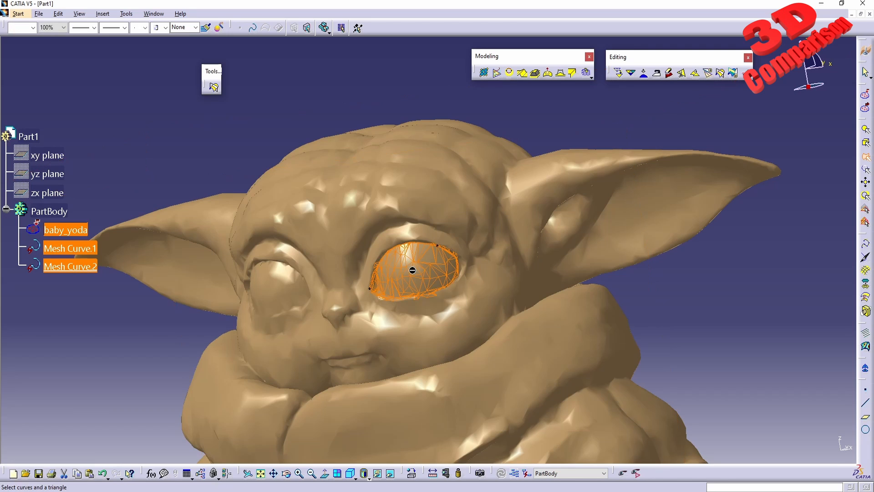
{"action": "middle_click_drag", "start_coordinate": [424, 278], "coordinate": [437, 195]}
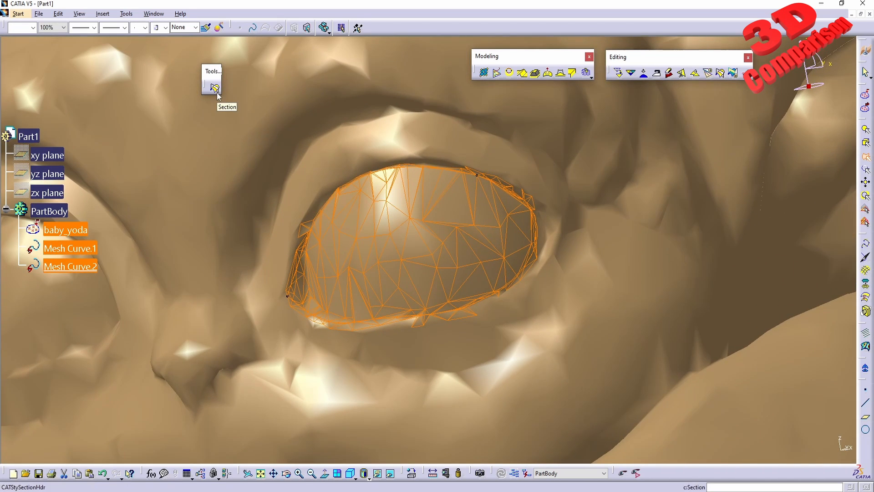
{"action": "middle_click_drag", "start_coordinate": [493, 259], "coordinate": [486, 123]}
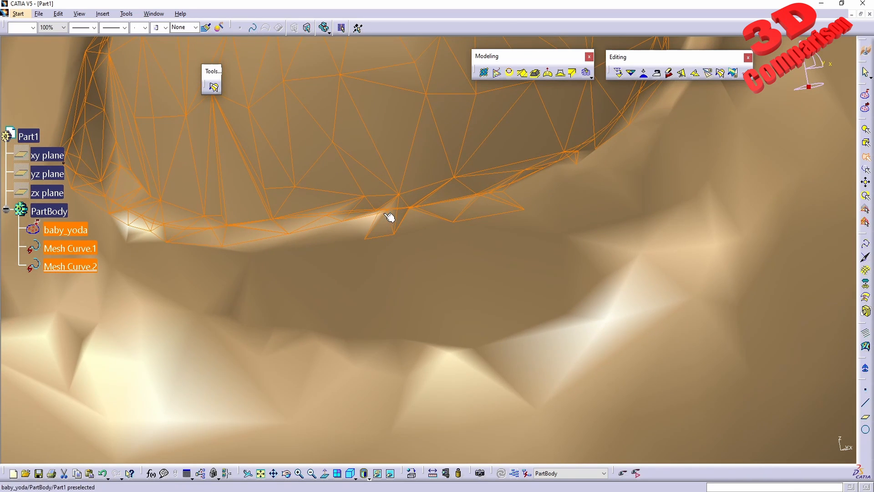
Check in wireframe display how the selected triangles cross the lower eye edge, and return to the shaded display.
{"action": "left_click", "coordinate": [369, 477]}
{"action": "left_click", "coordinate": [378, 470]}
{"action": "middle_click", "coordinate": [404, 234]}
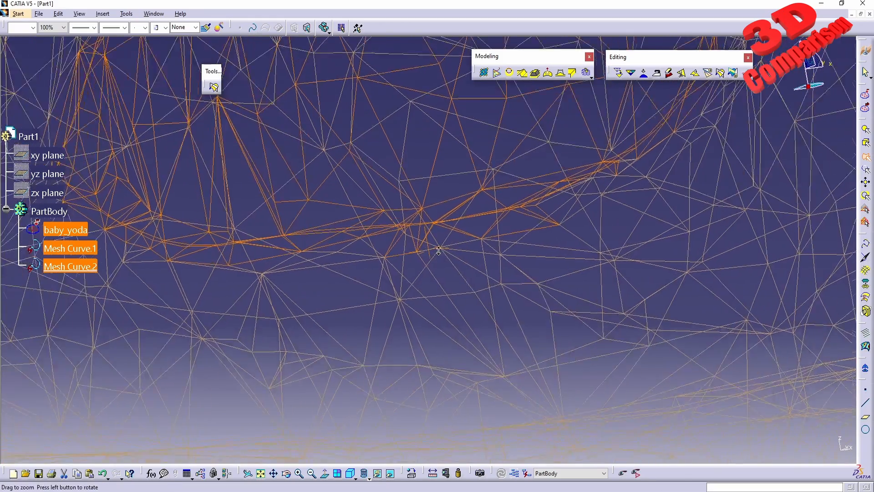
{"action": "middle_click_drag", "start_coordinate": [405, 234], "coordinate": [447, 246], "text": "ctrl"}
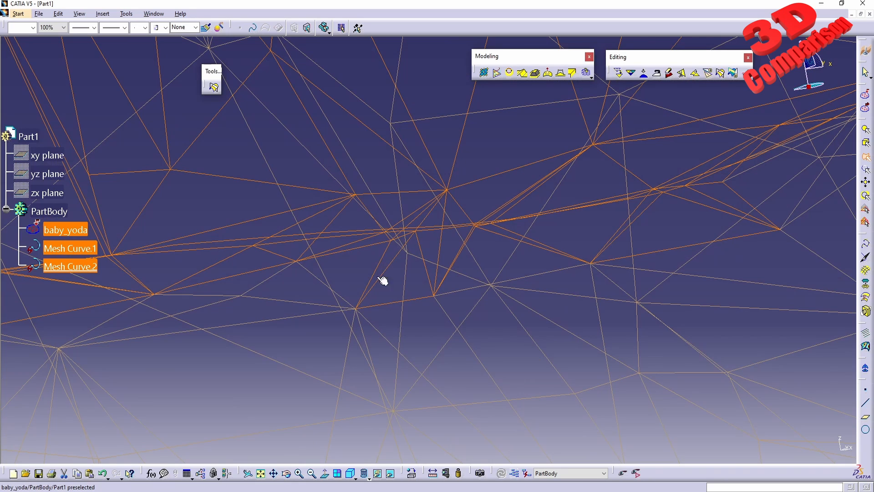
{"action": "left_click", "coordinate": [369, 476]}
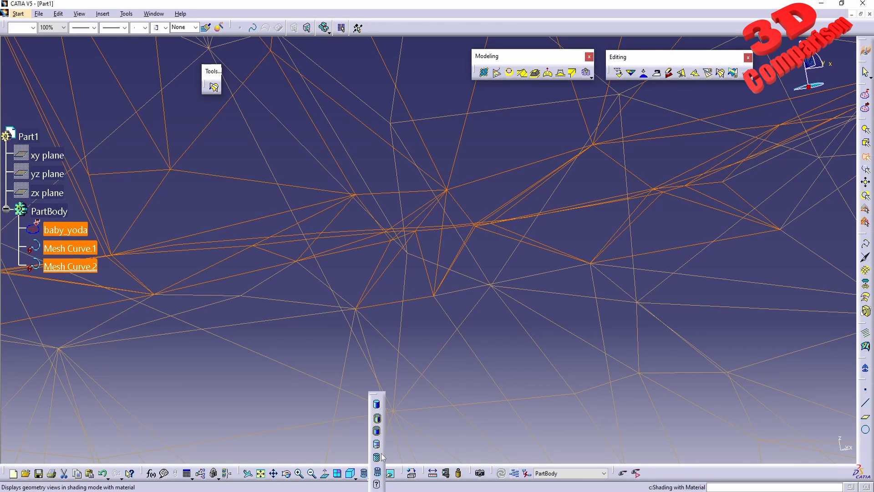
{"action": "left_click", "coordinate": [378, 417]}
{"action": "mouse_move", "coordinate": [408, 218]}
{"action": "middle_mouse_down"}
{"action": "mouse_move", "coordinate": [502, 235]}
{"action": "mouse_move", "coordinate": [480, 244]}
{"action": "mouse_move", "coordinate": [463, 359]}
{"action": "middle_mouse_up"}
{"action": "mouse_move", "coordinate": [410, 343]}
{"action": "middle_mouse_down"}
{"action": "mouse_move", "coordinate": [406, 314]}
{"action": "mouse_move", "coordinate": [412, 335]}
{"action": "middle_mouse_up"}
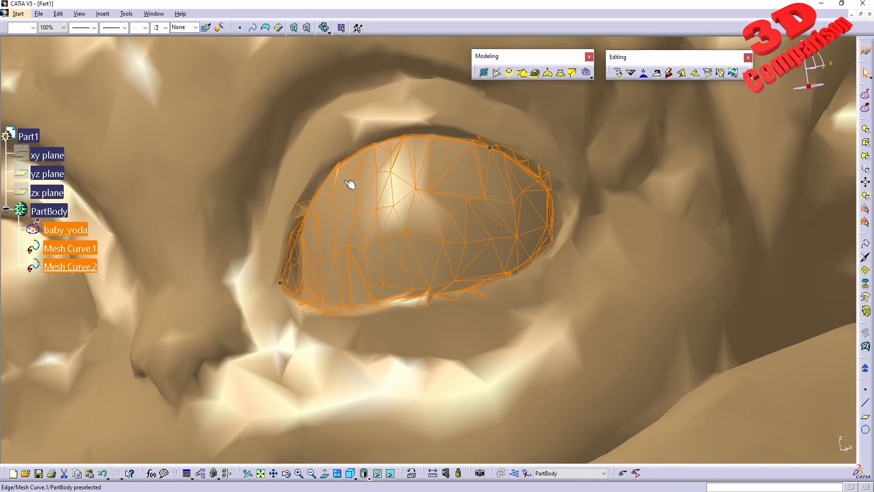
Reselect the triangles inside the eye with Curve Select from both mesh curves, using the Section option, and leave the selection.
{"action": "left_click", "coordinate": [416, 206]}
{"action": "left_click", "coordinate": [342, 163]}
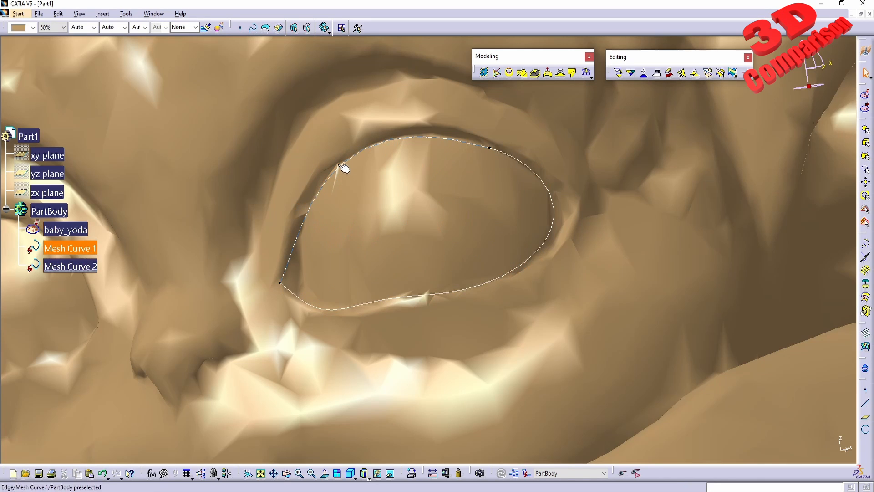
{"action": "left_click", "coordinate": [419, 298], "text": "ctrl"}
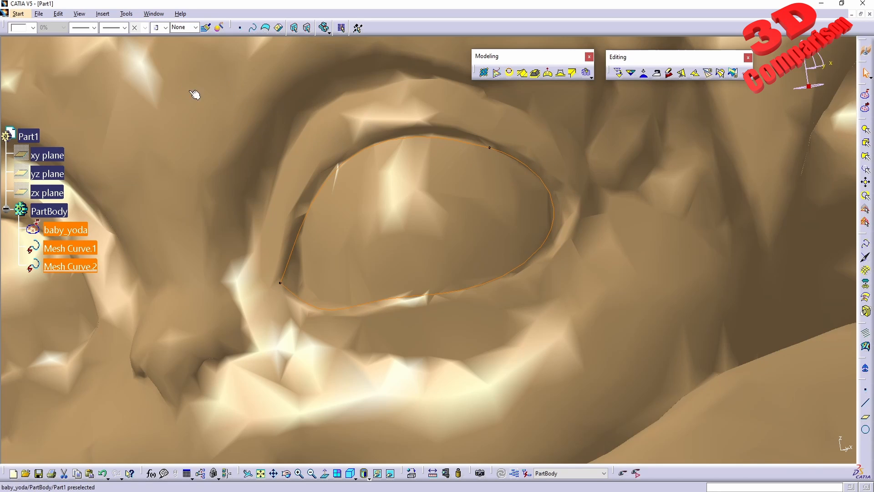
{"action": "left_click", "coordinate": [866, 168]}
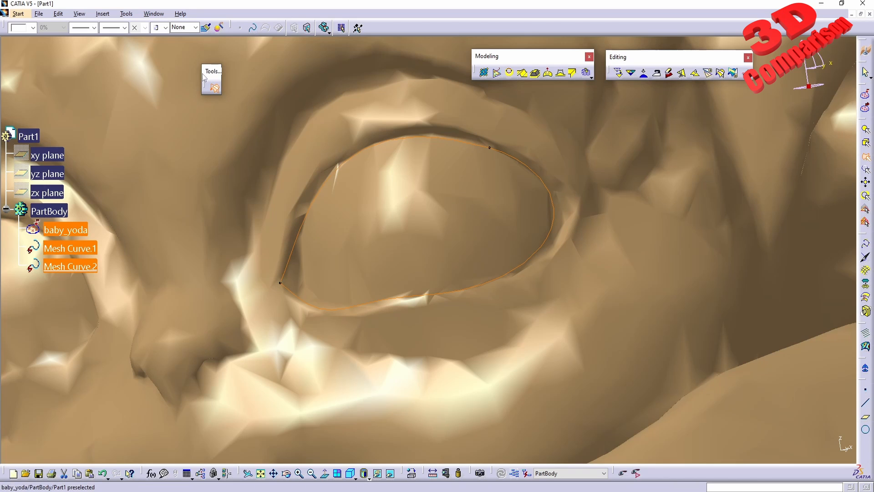
{"action": "left_click_drag", "start_coordinate": [447, 54], "coordinate": [447, 54]}
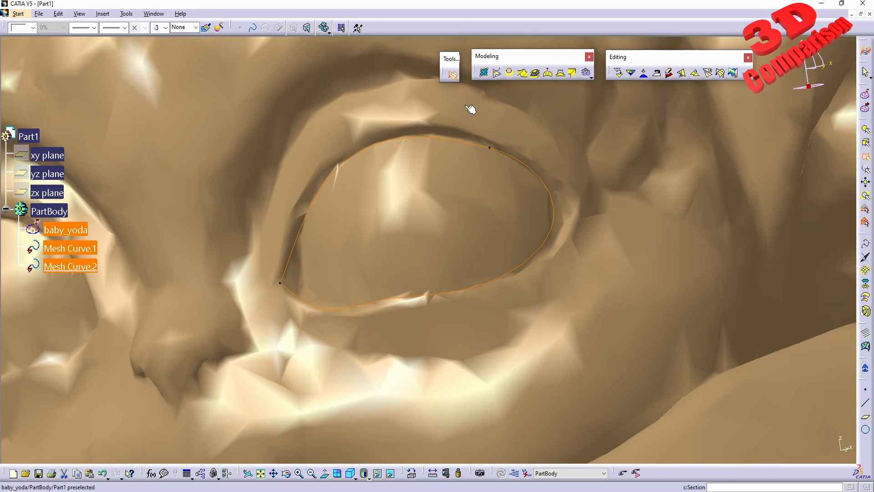
{"action": "left_click", "coordinate": [440, 199]}
{"action": "middle_click_drag", "start_coordinate": [438, 199], "coordinate": [425, 292]}
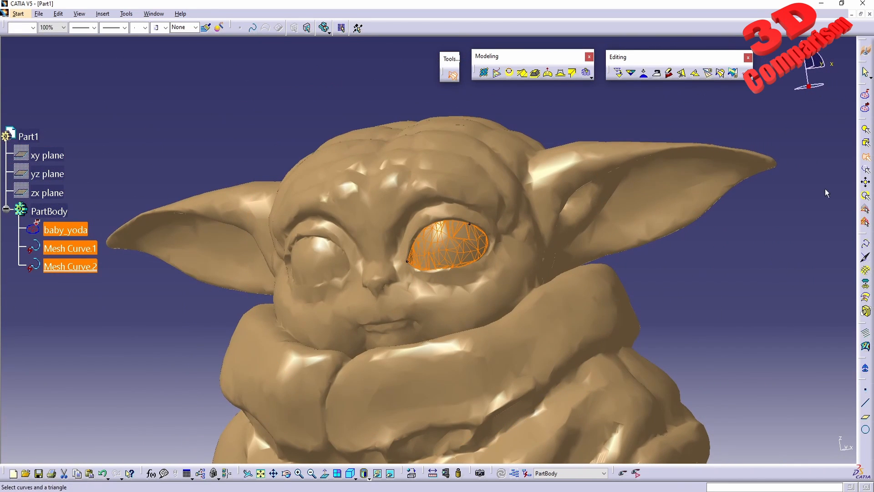
{"action": "left_click_drag", "start_coordinate": [446, 56], "coordinate": [429, 60]}
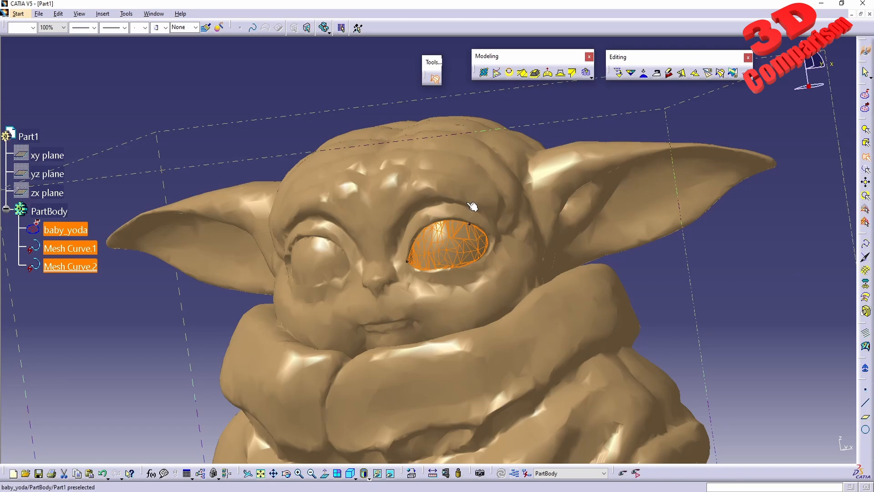
{"action": "left_click", "coordinate": [748, 300]}
{"action": "middle_click_drag", "start_coordinate": [715, 312], "coordinate": [840, 252]}
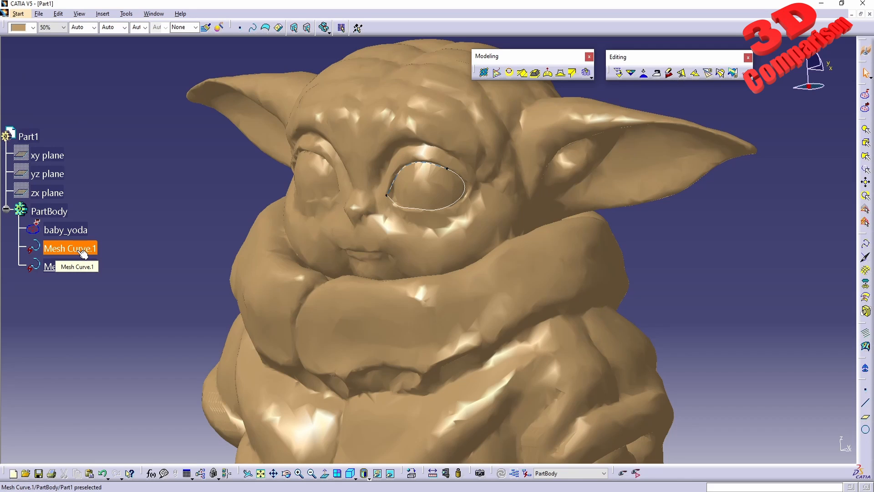
Switch to the Quick Surface Reconstruction workbench.
{"action": "left_click", "coordinate": [18, 14]}
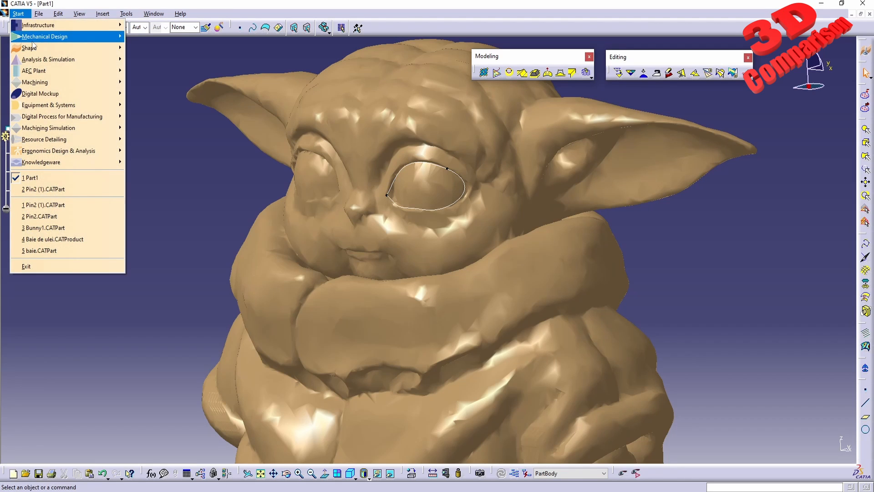
{"action": "mouse_move", "coordinate": [30, 48]}
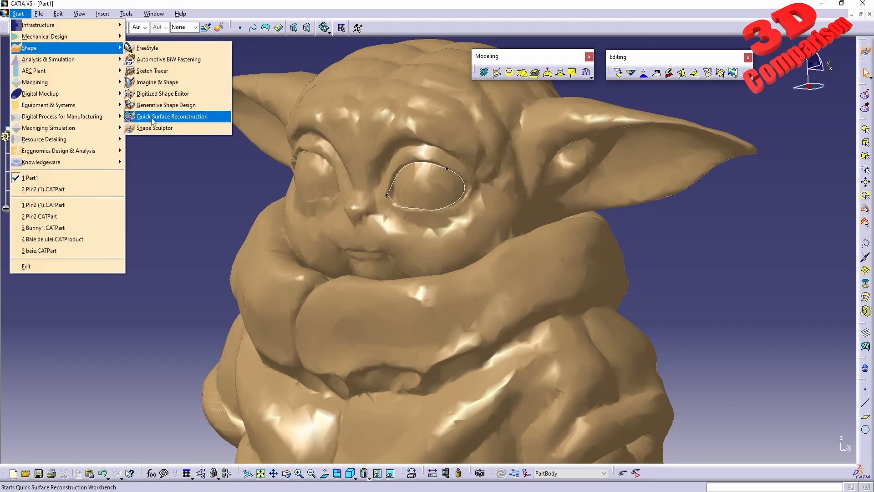
{"action": "left_click", "coordinate": [190, 118]}
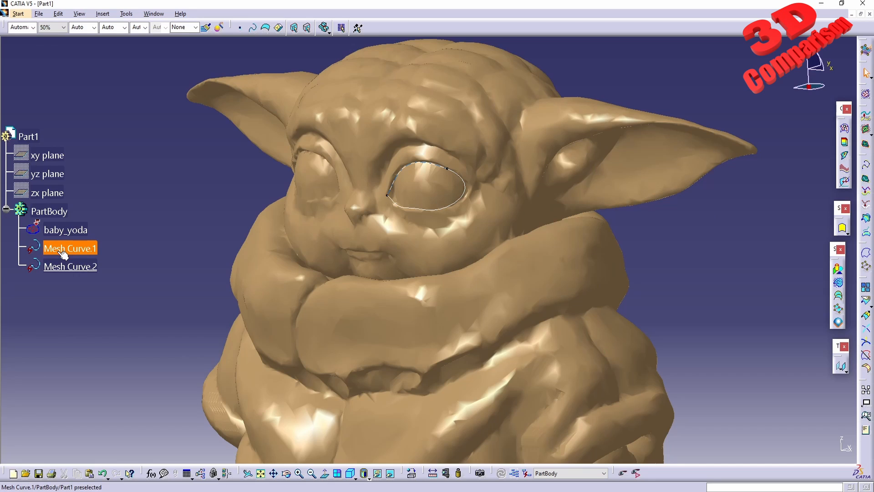
Begin a Curve on Mesh with baby_yoda as the support mesh, keeping the figure's left eye clear of the dialog.
{"action": "left_click", "coordinate": [866, 180]}
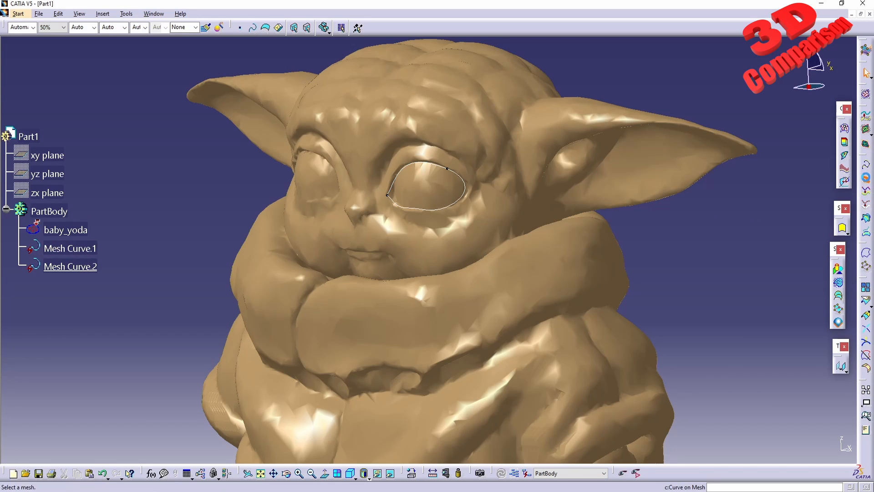
{"action": "middle_click_drag", "start_coordinate": [487, 286], "coordinate": [404, 331]}
{"action": "scroll", "coordinate": [445, 309], "scroll_direction": "up", "scroll_amount": 5}
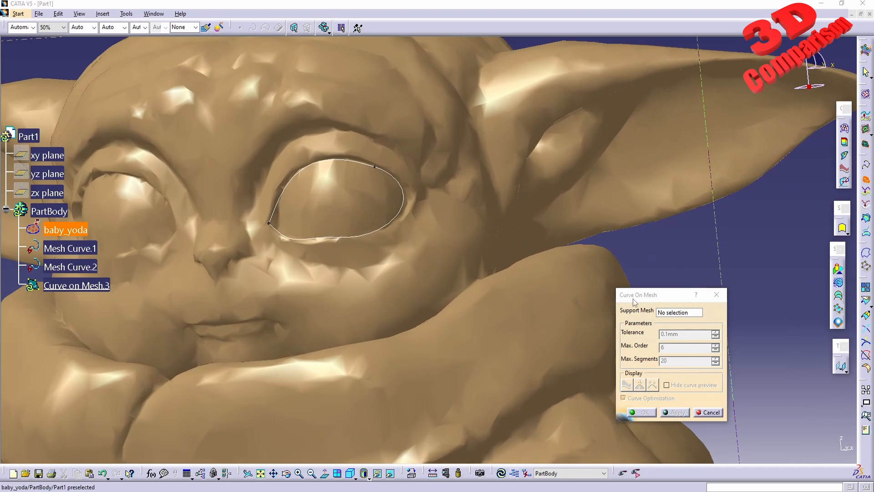
{"action": "left_click_drag", "start_coordinate": [633, 300], "coordinate": [681, 293]}
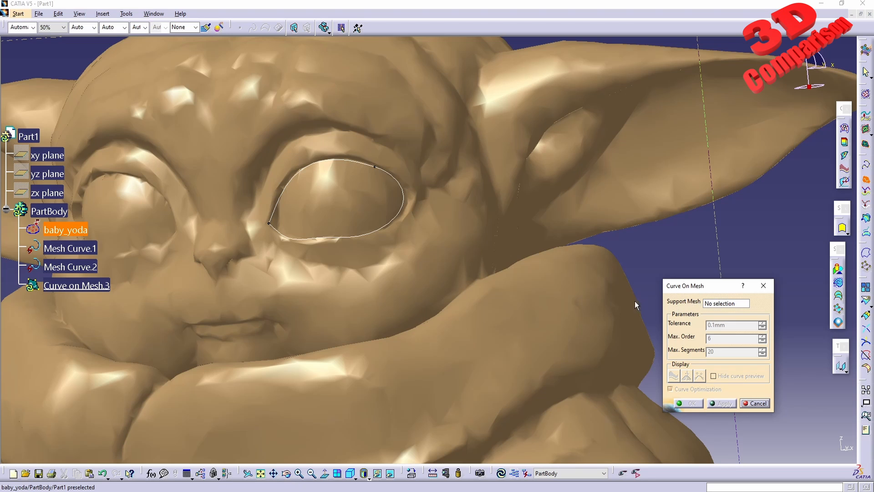
{"action": "scroll", "coordinate": [378, 268], "scroll_direction": "up", "scroll_amount": 5}
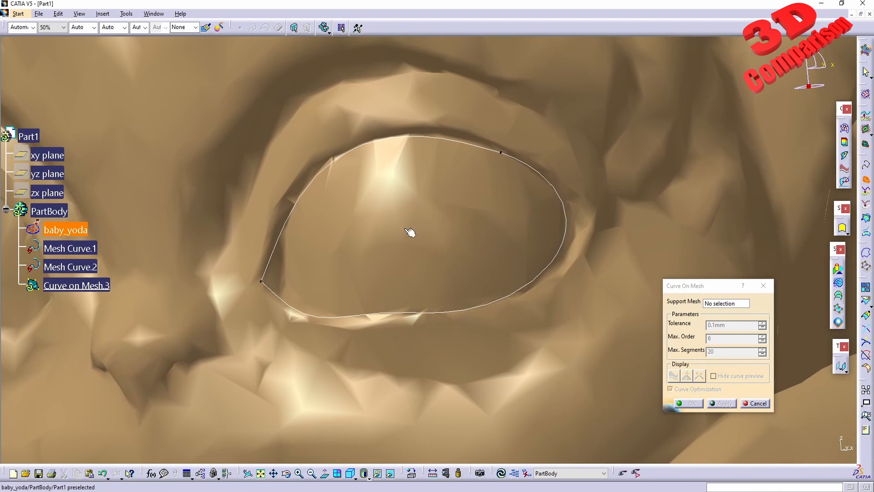
{"action": "middle_click_drag", "start_coordinate": [364, 241], "coordinate": [412, 216]}
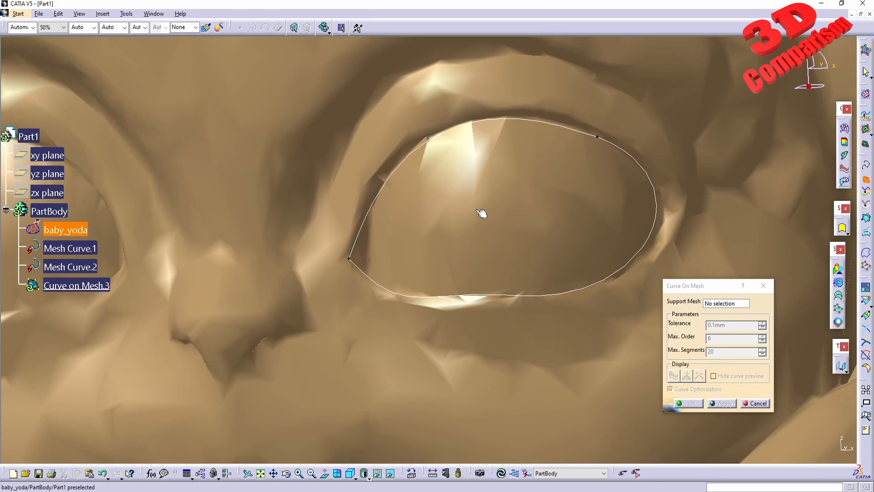
{"action": "left_click", "coordinate": [513, 181]}
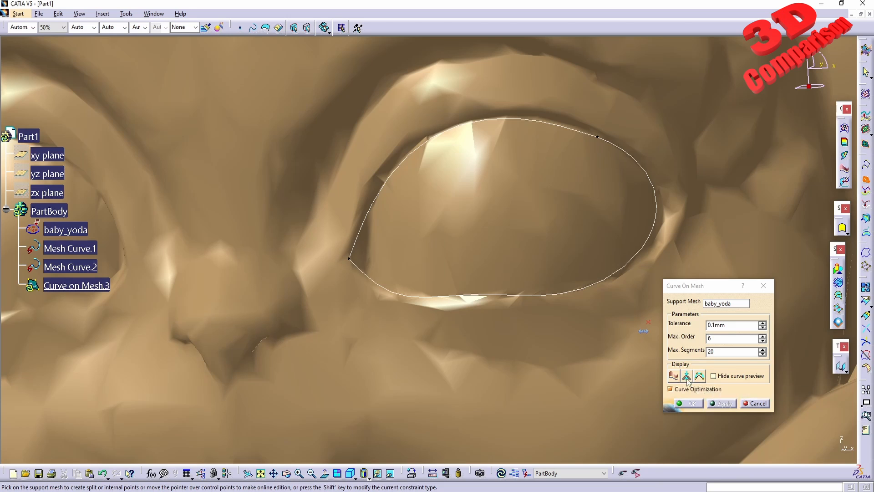
Draw a roughly circular curve through six points on the eyeball inside the eye outline and close it with Close Curve.
{"action": "left_click", "coordinate": [534, 179]}
{"action": "left_click", "coordinate": [479, 161]}
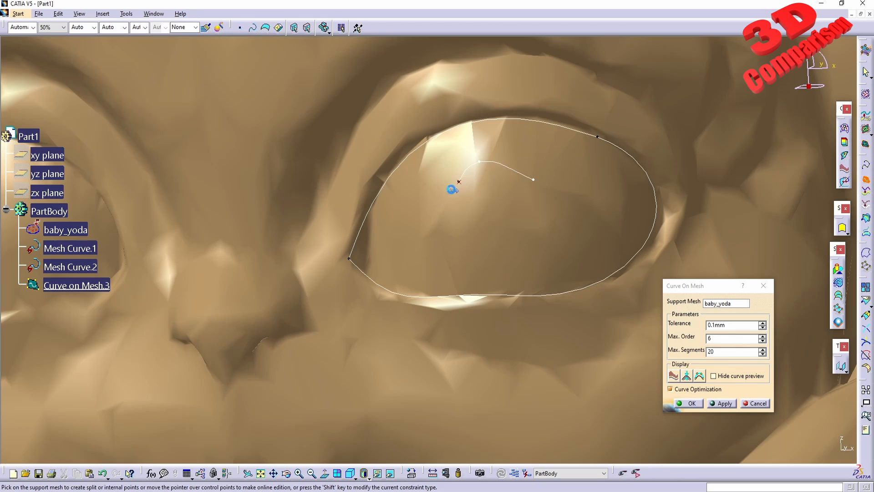
{"action": "left_click", "coordinate": [429, 221]}
{"action": "left_click", "coordinate": [482, 274]}
{"action": "left_click", "coordinate": [528, 253]}
{"action": "left_click", "coordinate": [543, 199]}
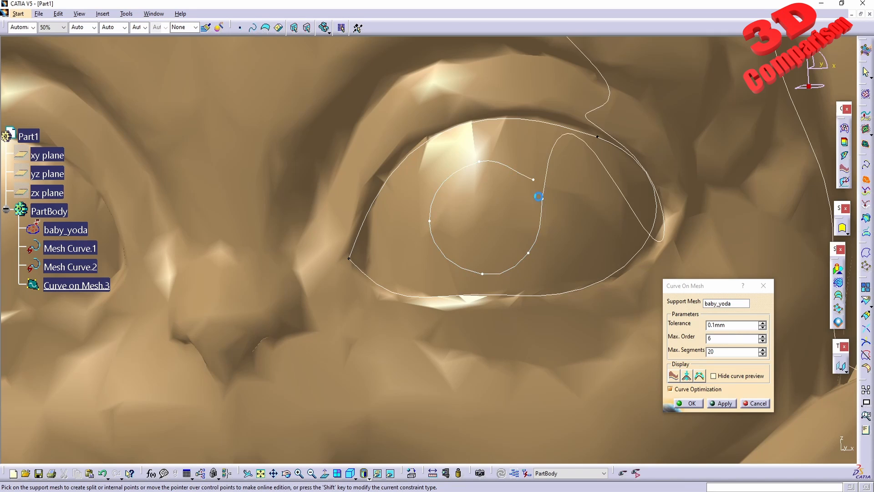
{"action": "left_click", "coordinate": [534, 180]}
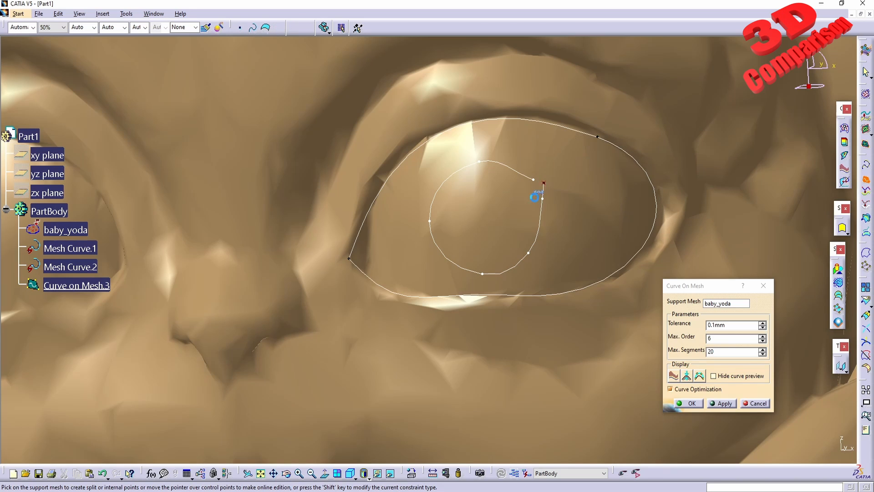
{"action": "right_click", "coordinate": [532, 194]}
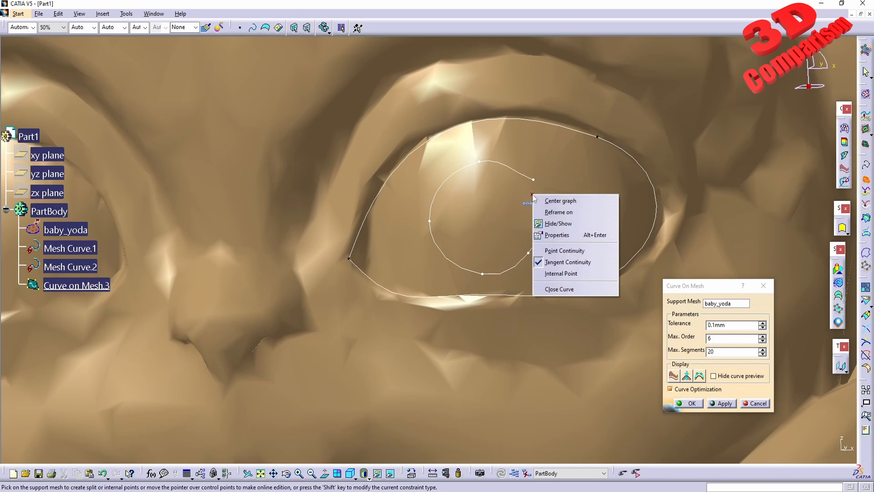
{"action": "left_click", "coordinate": [573, 288]}
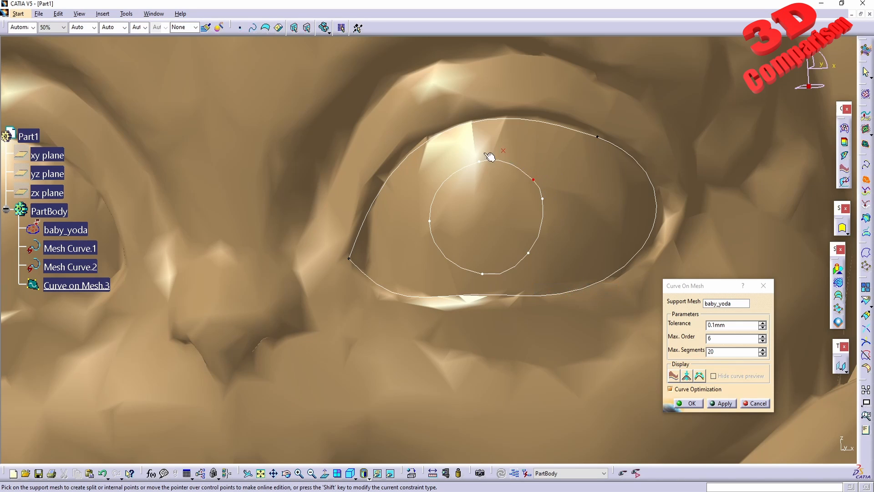
{"action": "middle_click_drag", "start_coordinate": [469, 194], "coordinate": [474, 319], "text": "ctrl"}
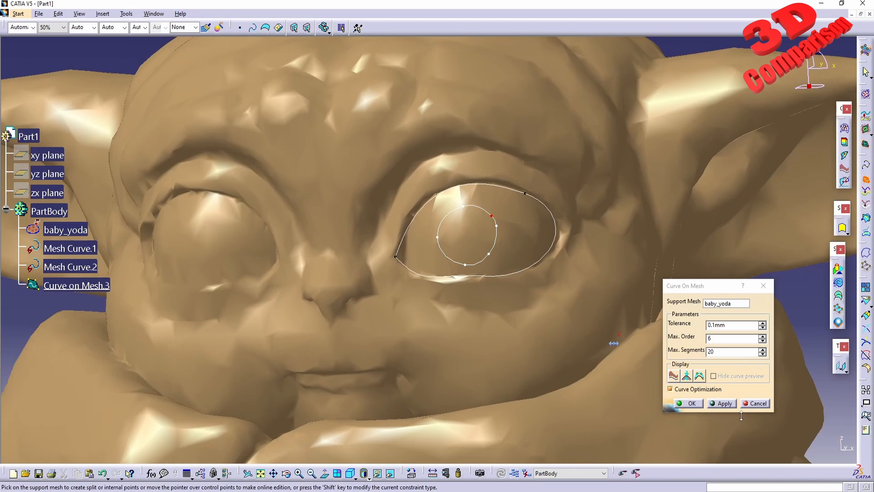
Accept the circular Curve on Mesh and switch back to the mesh editing workbench that offers Curve Select.
{"action": "left_click", "coordinate": [697, 405]}
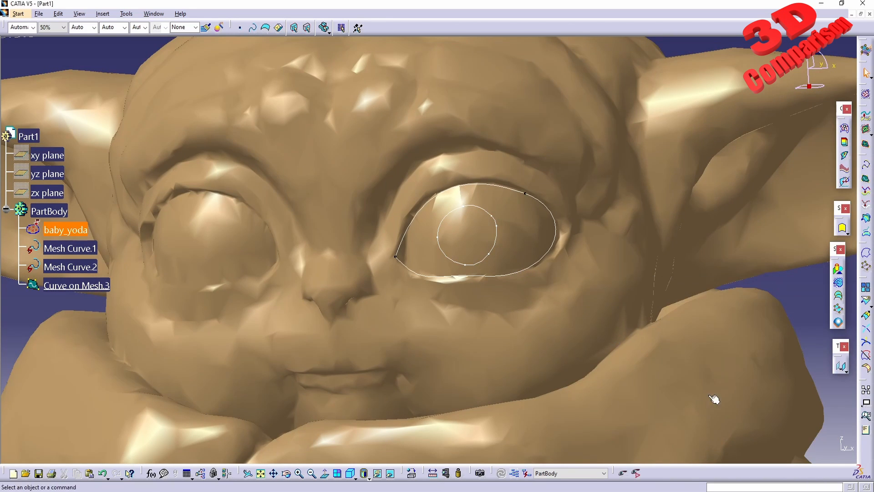
{"action": "left_click", "coordinate": [16, 13]}
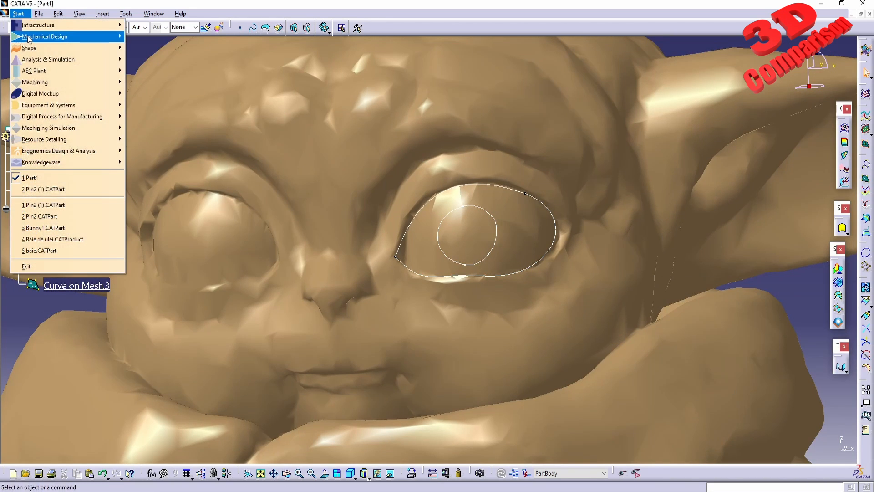
{"action": "mouse_move", "coordinate": [68, 48]}
{"action": "left_click", "coordinate": [162, 127]}
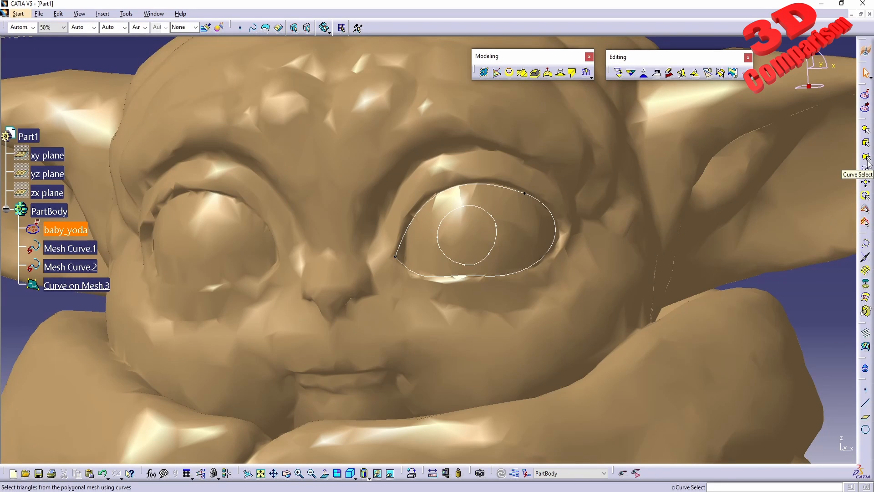
Highlight Mesh Curve.1, Mesh Curve.2 and Curve on Mesh.3 together to identify the curves on the eye.
{"action": "left_click", "coordinate": [489, 213]}
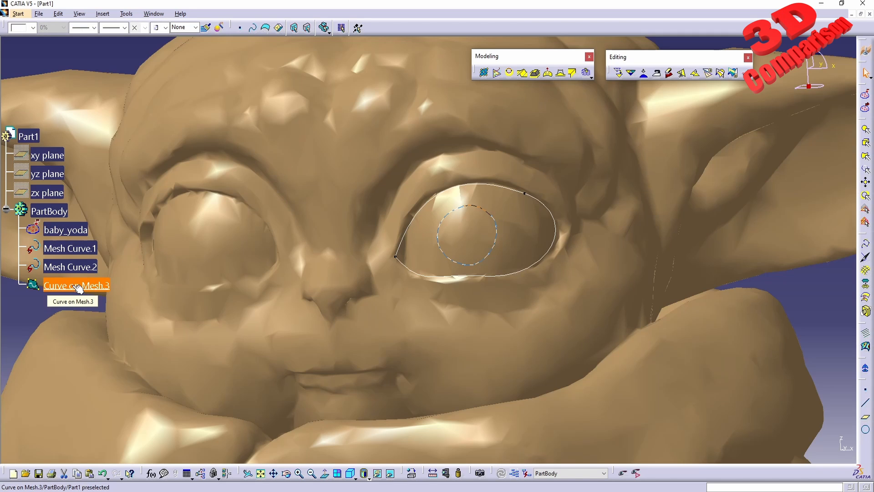
{"action": "left_click", "coordinate": [63, 247]}
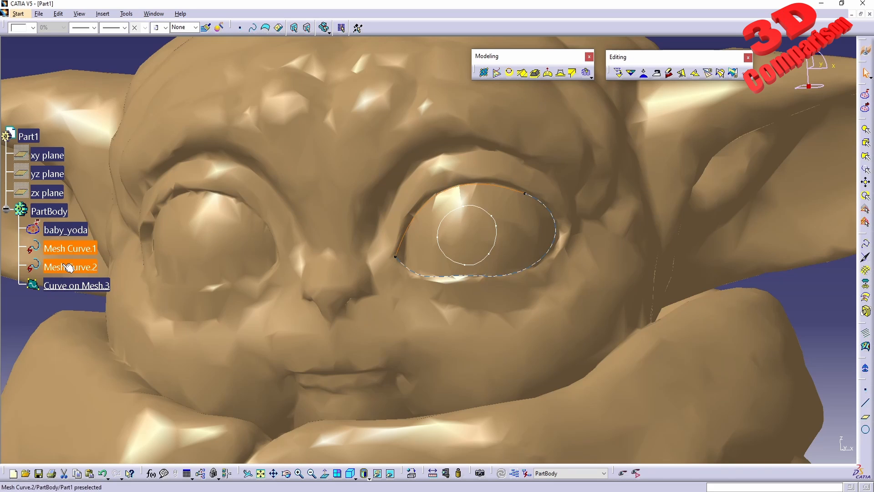
{"action": "left_click", "coordinate": [68, 266], "text": "ctrl"}
{"action": "left_click", "coordinate": [86, 285], "text": "ctrl"}
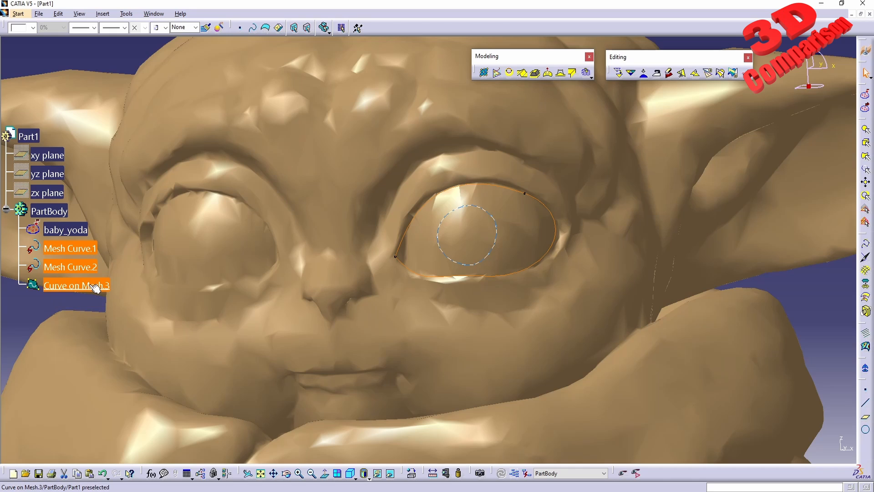
{"action": "left_click", "coordinate": [75, 286]}
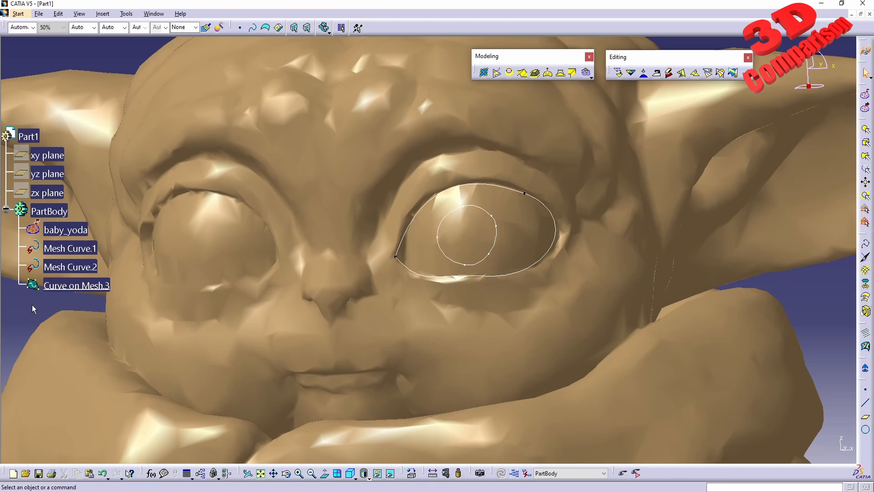
Select every segment of the circular curve and use Curve Select with Section to select the triangles inside it.
{"action": "left_click", "coordinate": [455, 211]}
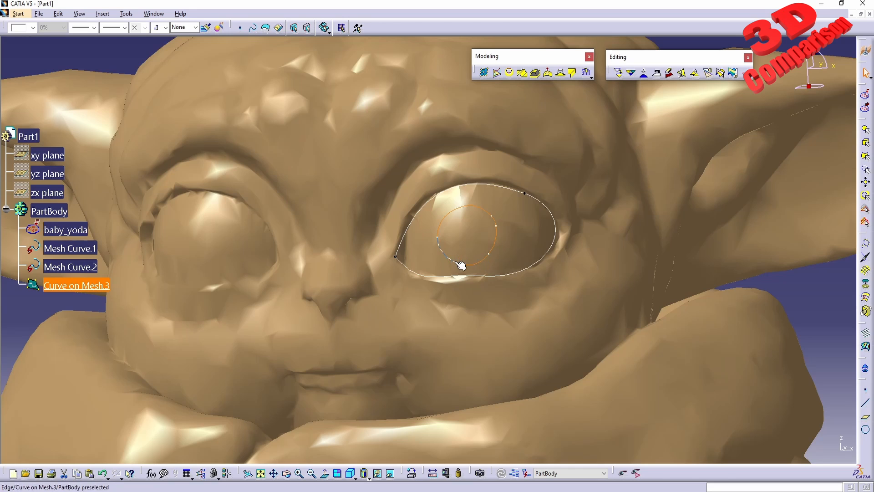
{"action": "right_click", "coordinate": [81, 287]}
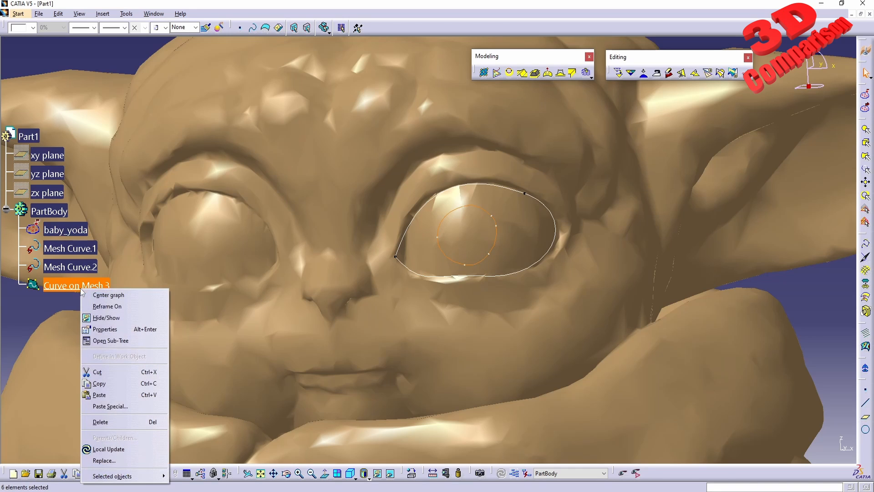
{"action": "mouse_move", "coordinate": [108, 478]}
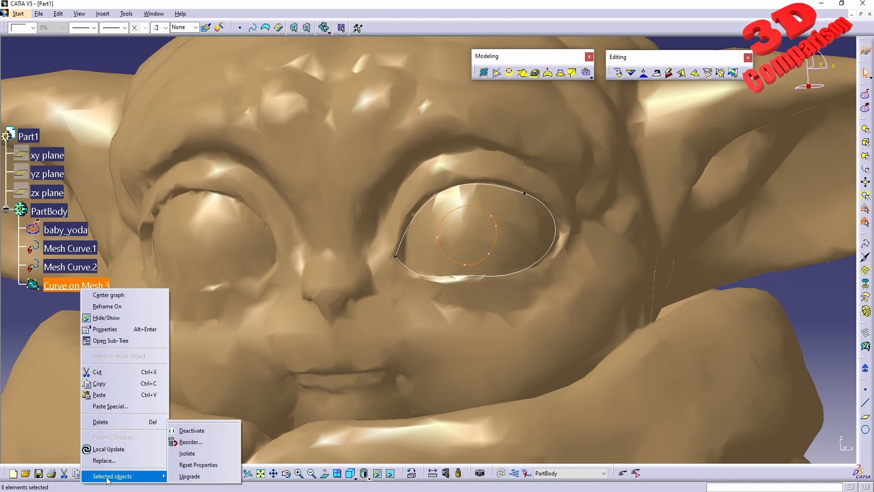
{"action": "left_click", "coordinate": [480, 9]}
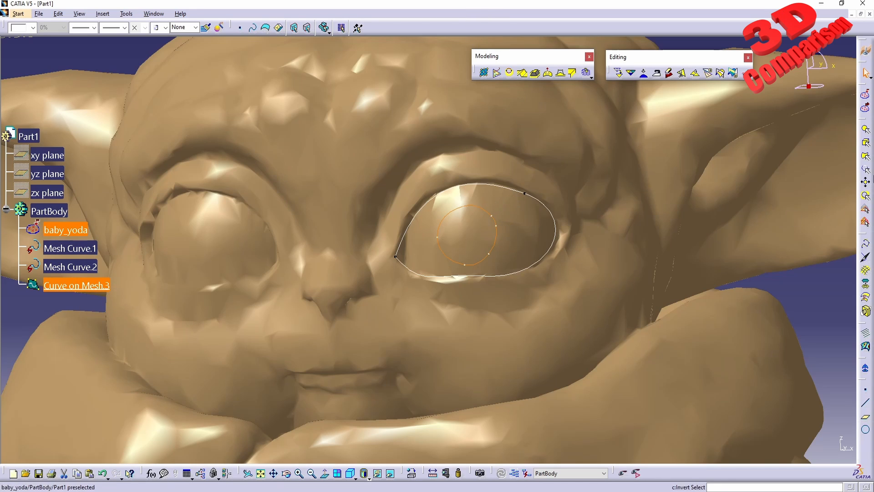
{"action": "left_click", "coordinate": [867, 158]}
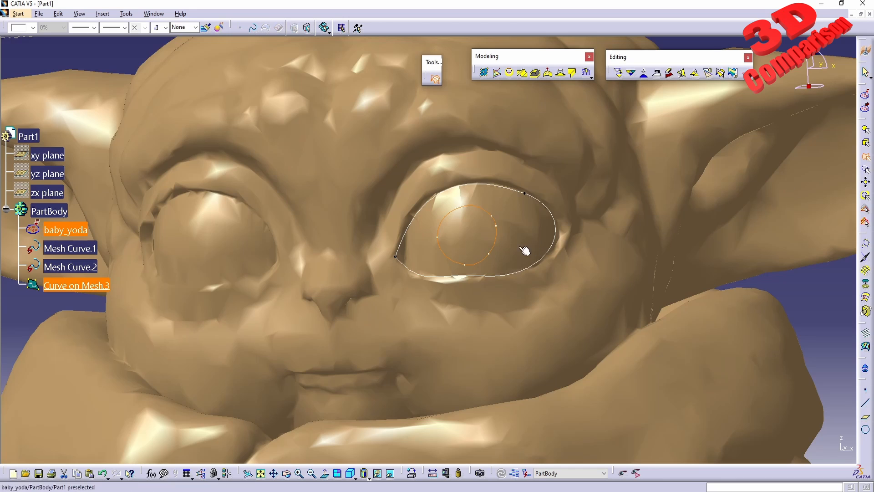
{"action": "left_click_drag", "start_coordinate": [430, 65], "coordinate": [377, 119]}
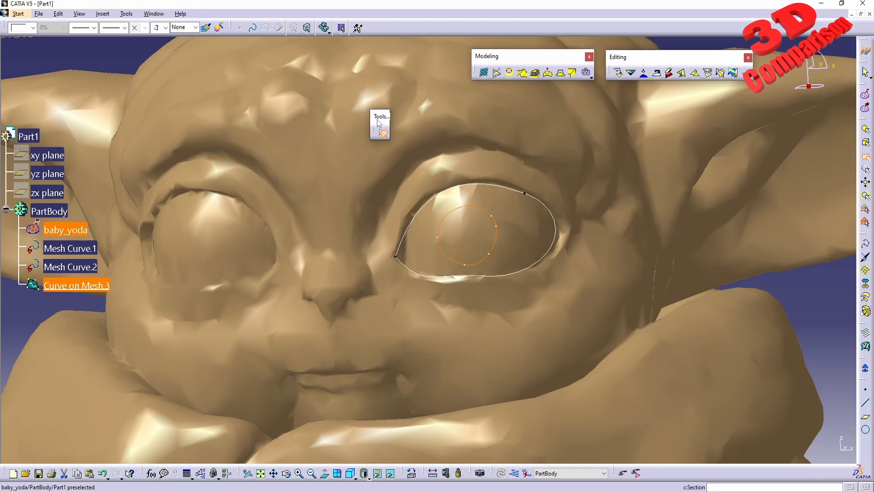
{"action": "left_click", "coordinate": [469, 233]}
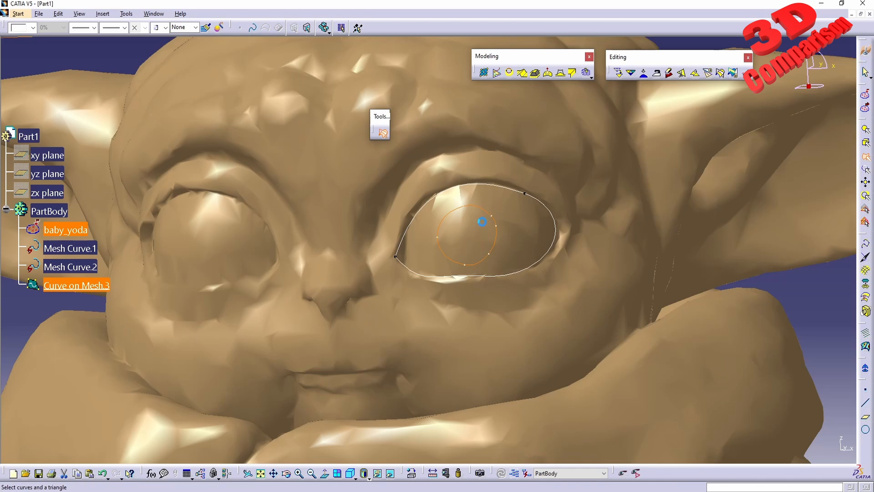
{"action": "middle_click_drag", "start_coordinate": [471, 253], "coordinate": [453, 205]}
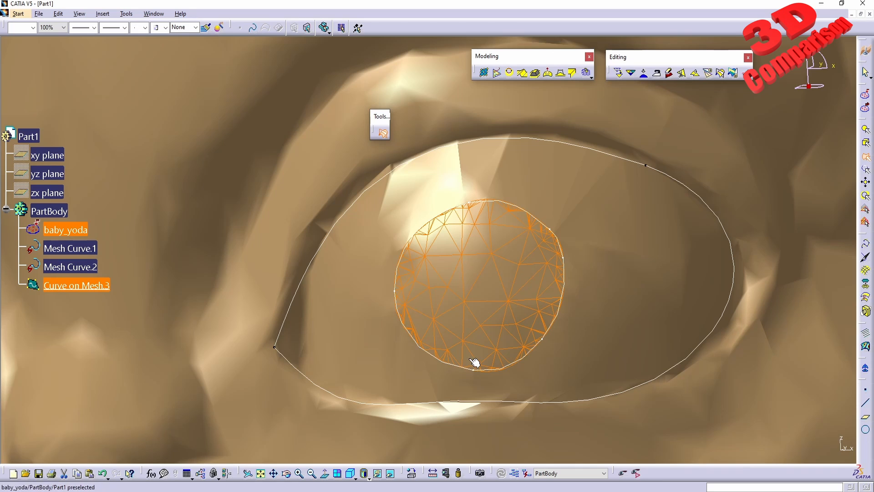
{"action": "scroll", "coordinate": [460, 356], "scroll_direction": "up", "scroll_amount": 3}
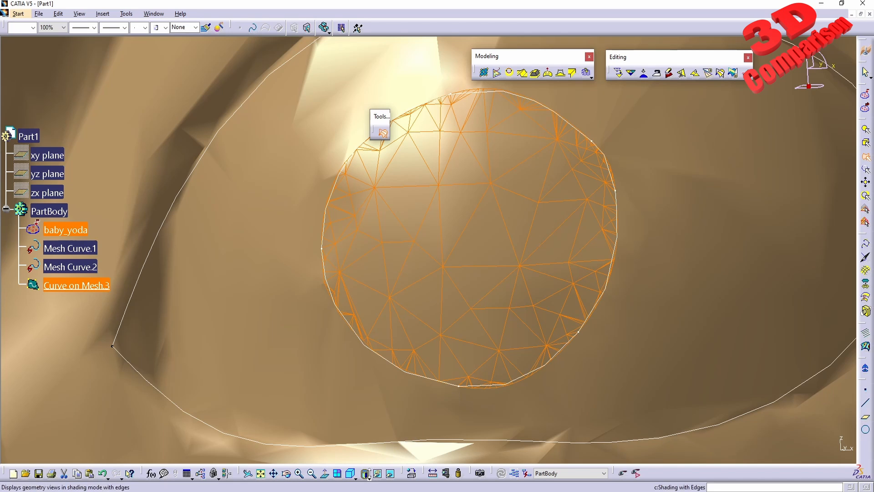
{"action": "middle_click_drag", "start_coordinate": [490, 207], "coordinate": [490, 283], "text": "ctrl"}
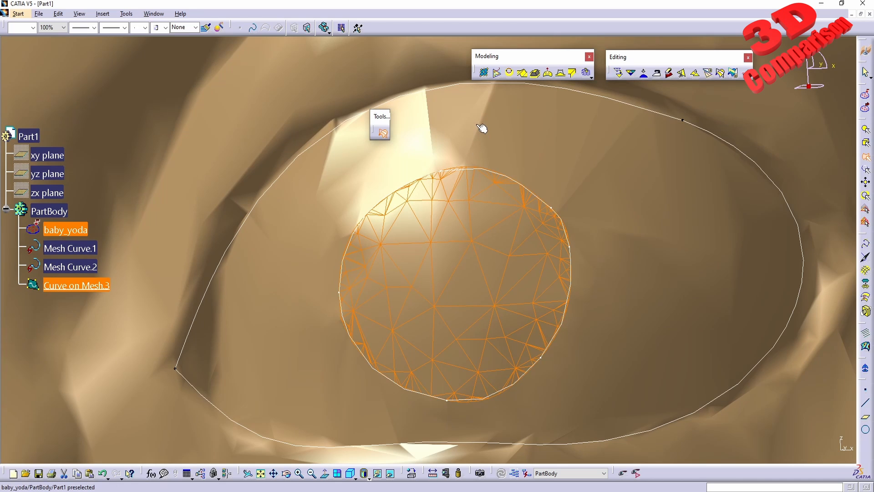
Leave Curve Select, clear the triangle selection and undo the last sectioning of the mesh.
{"action": "key", "text": "Escape"}
{"action": "left_click", "coordinate": [488, 164]}
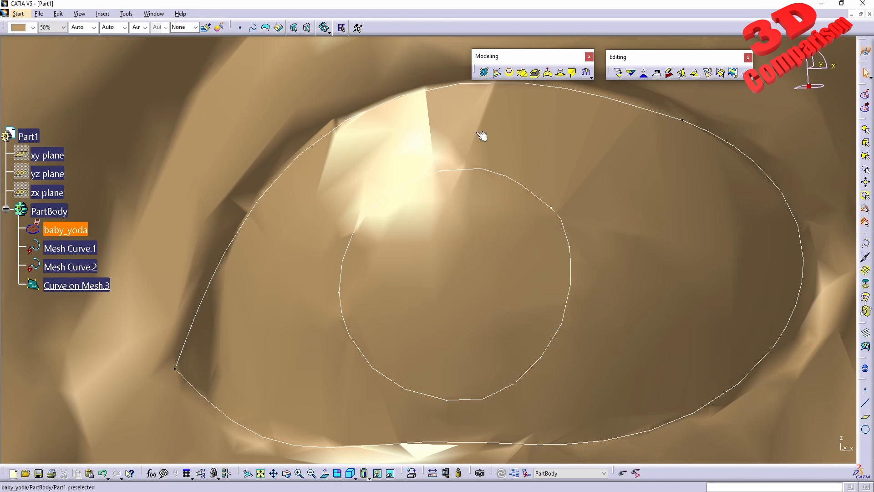
{"action": "middle_click_drag", "start_coordinate": [422, 124], "coordinate": [445, 184], "text": "ctrl"}
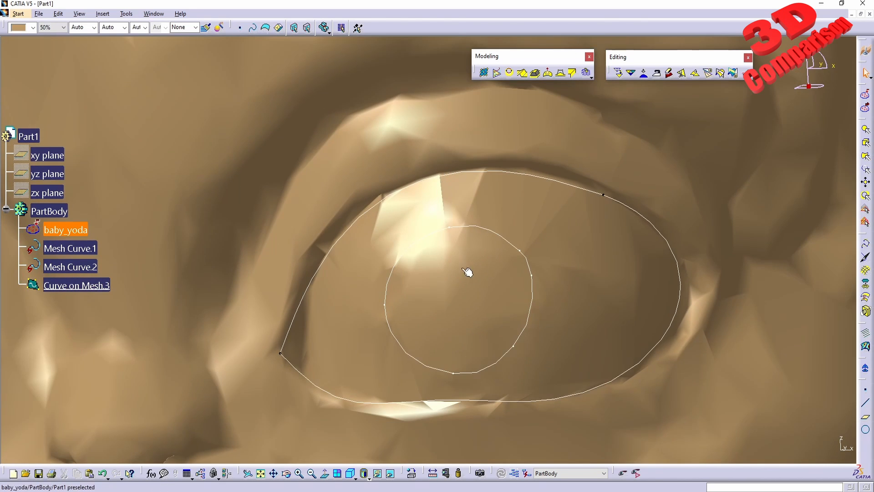
{"action": "mouse_move", "coordinate": [468, 273]}
{"action": "middle_mouse_down"}
{"action": "mouse_move", "coordinate": [435, 230]}
{"action": "mouse_move", "coordinate": [420, 261]}
{"action": "mouse_move", "coordinate": [505, 324]}
{"action": "middle_mouse_up"}
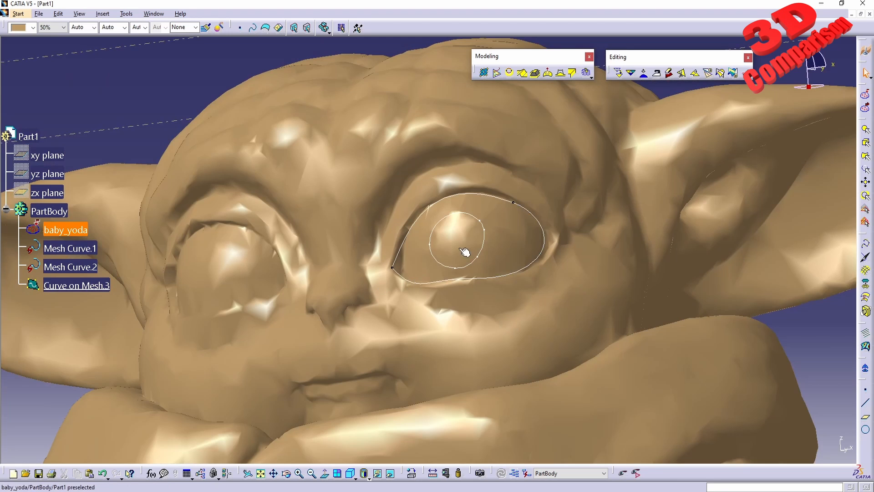
{"action": "middle_click_drag", "start_coordinate": [461, 249], "coordinate": [463, 267]}
{"action": "middle_click_drag", "start_coordinate": [330, 302], "coordinate": [501, 272]}
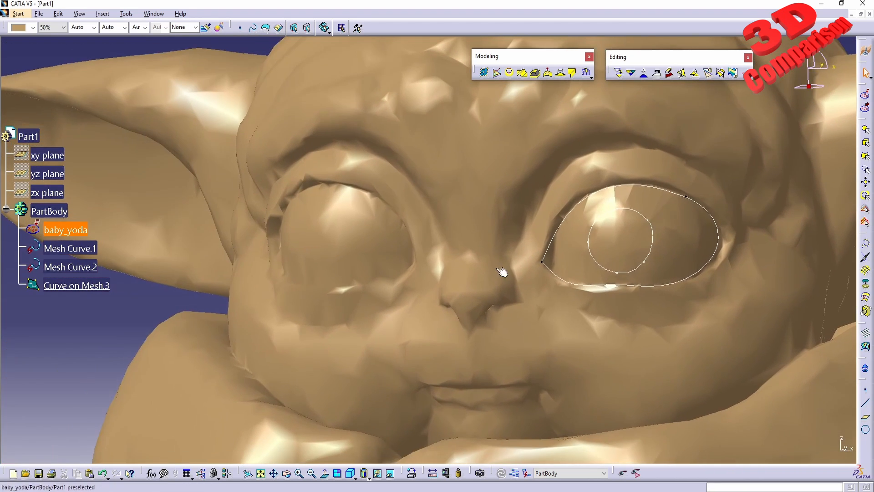
{"action": "middle_click_drag", "start_coordinate": [561, 278], "coordinate": [419, 298]}
{"action": "left_click", "coordinate": [104, 474]}
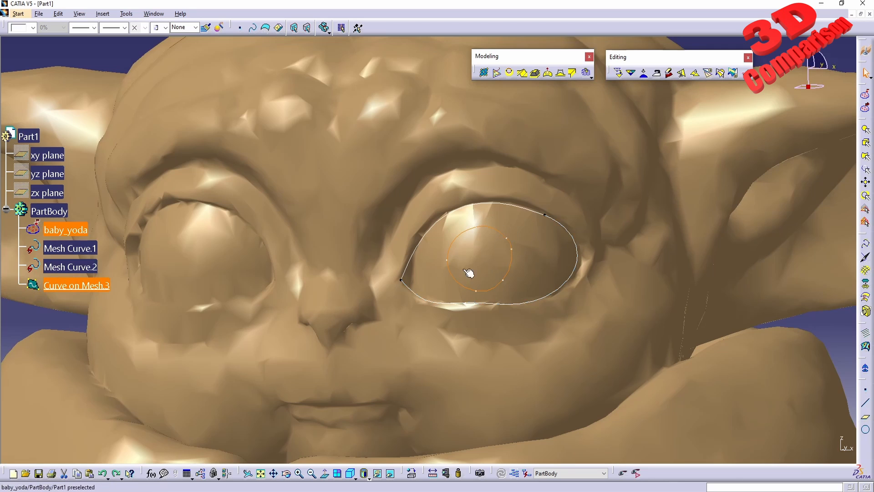
{"action": "middle_click_drag", "start_coordinate": [468, 268], "coordinate": [398, 246], "text": "ctrl"}
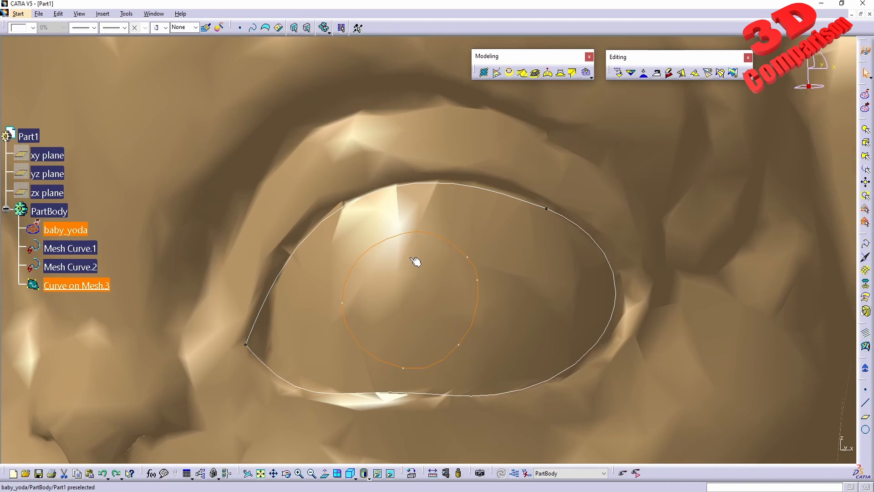
{"action": "left_click", "coordinate": [355, 478]}
{"action": "left_click", "coordinate": [587, 231], "text": "ctrl"}
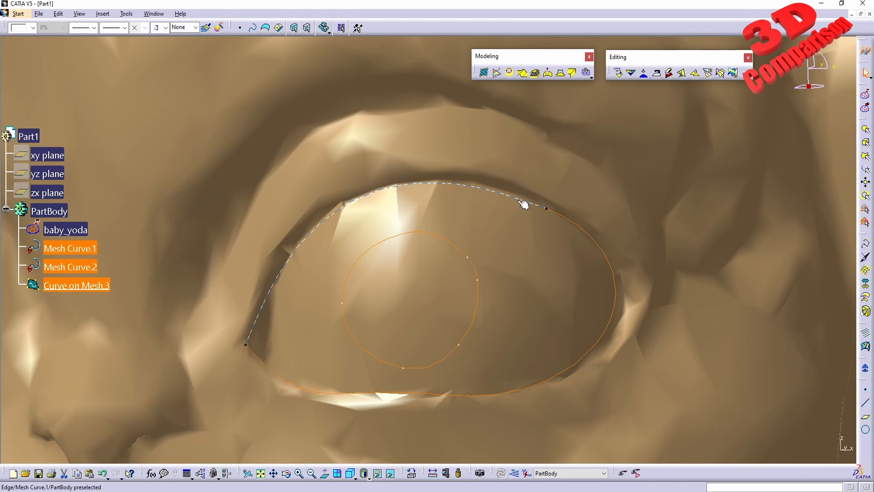
{"action": "left_click", "coordinate": [459, 282]}
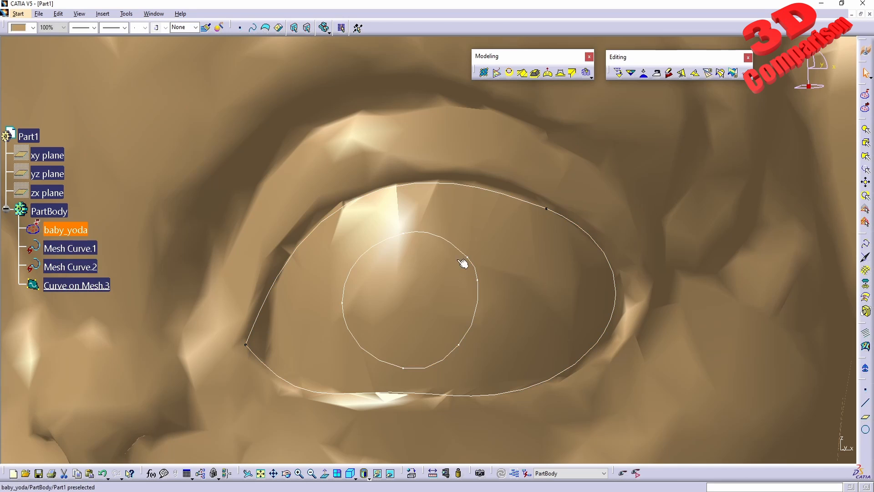
Select Curve on Mesh.3 and use Curve Select with Section to select the triangles inside the circle.
{"action": "left_click", "coordinate": [92, 291]}
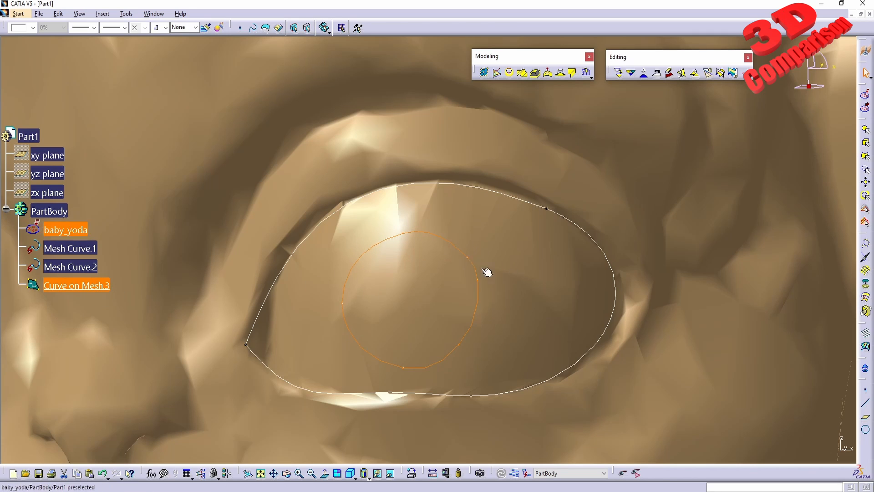
{"action": "left_click", "coordinate": [865, 156]}
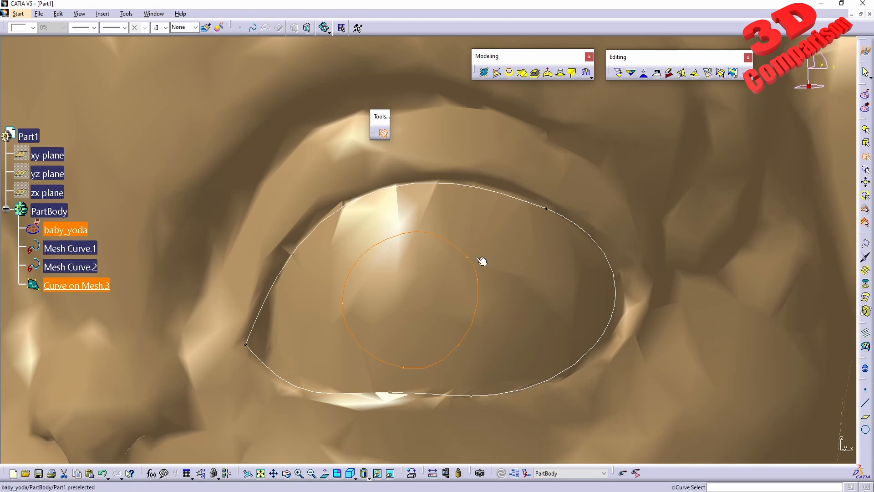
{"action": "left_click", "coordinate": [419, 286]}
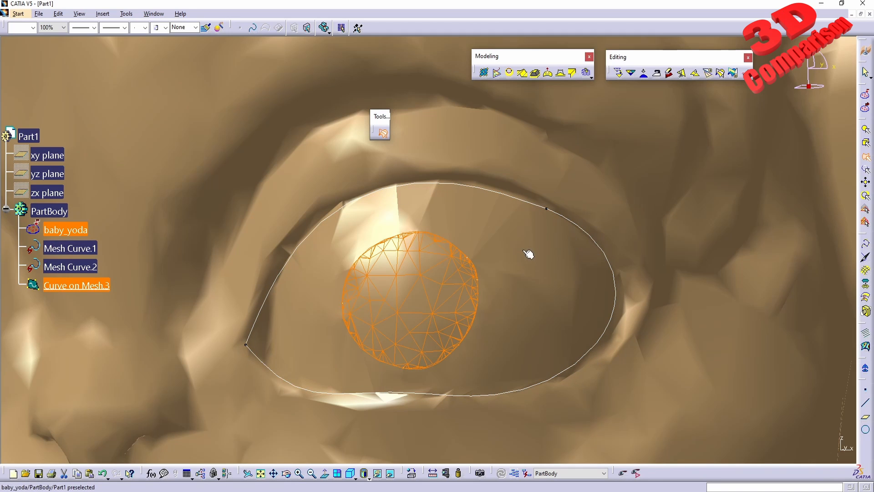
Add Mesh Curve.1 and Mesh Curve.2 to the Curve Select boundaries and select the triangles between the eye outline and the circle.
{"action": "left_click", "coordinate": [290, 264]}
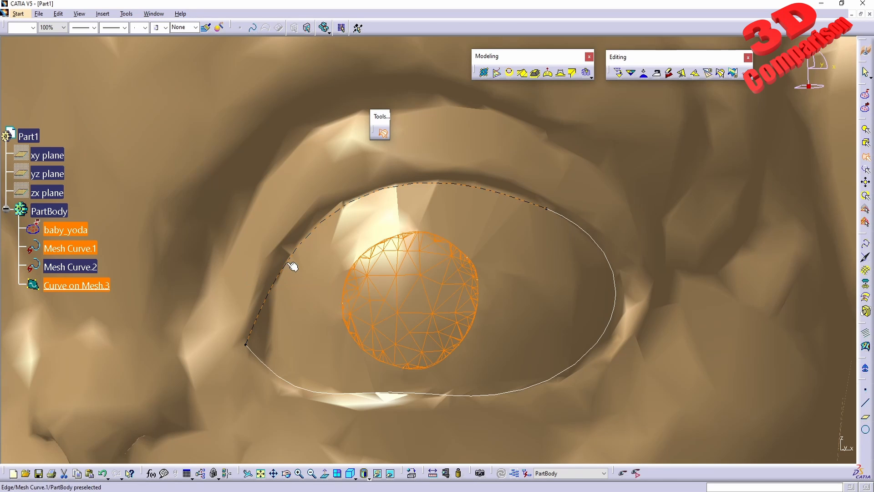
{"action": "left_click", "coordinate": [329, 392]}
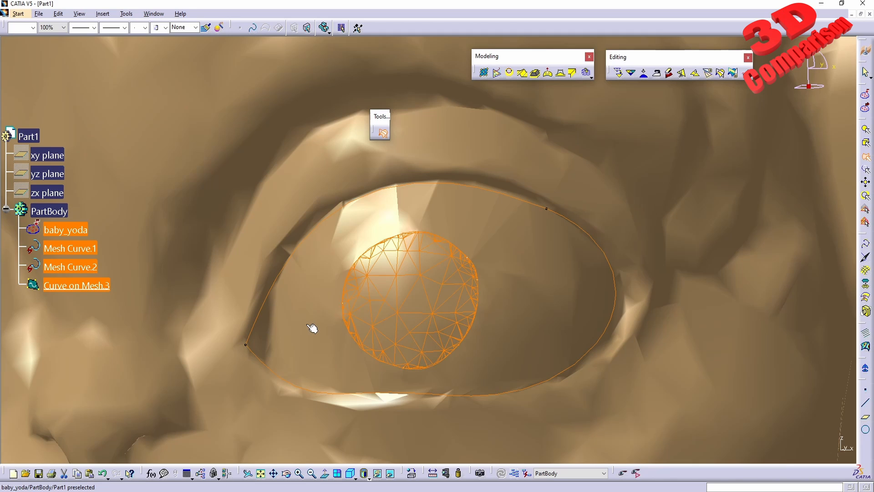
{"action": "left_click", "coordinate": [337, 267]}
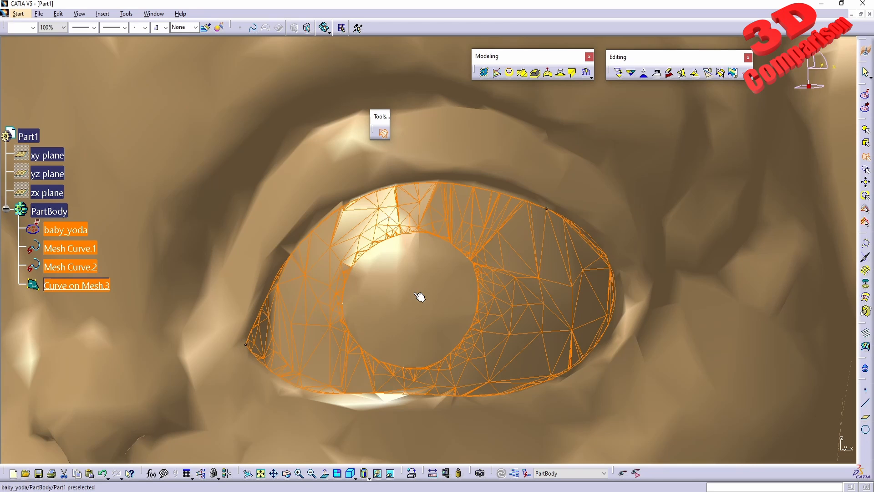
Clear the triangles between the eye outline and the circle, and select those inside the circle instead.
{"action": "mouse_move", "coordinate": [405, 299]}
{"action": "middle_mouse_down"}
{"action": "mouse_move", "coordinate": [403, 314]}
{"action": "mouse_move", "coordinate": [408, 263]}
{"action": "mouse_move", "coordinate": [417, 290]}
{"action": "middle_mouse_up"}
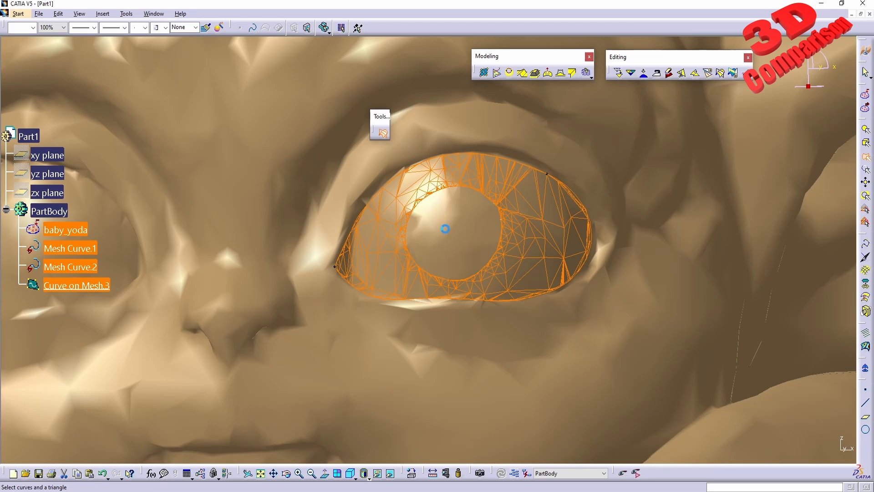
{"action": "middle_click_drag", "start_coordinate": [451, 230], "coordinate": [414, 273]}
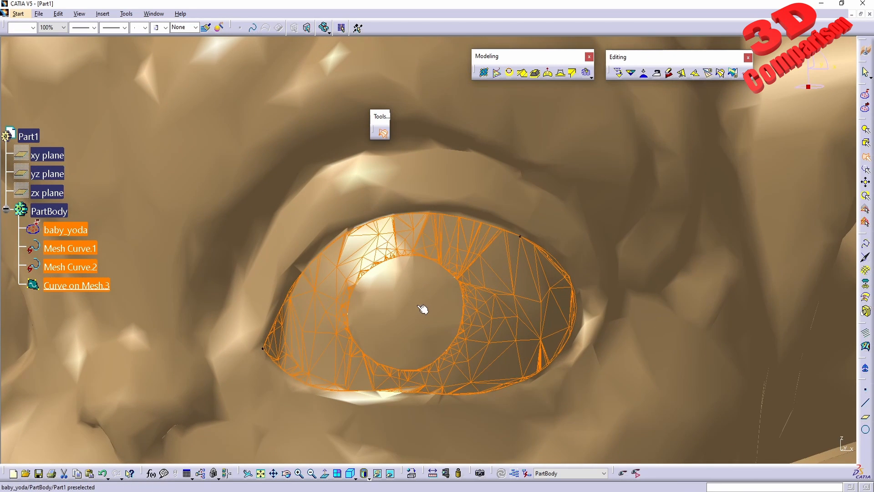
{"action": "left_click", "coordinate": [484, 261]}
{"action": "left_click", "coordinate": [417, 304]}
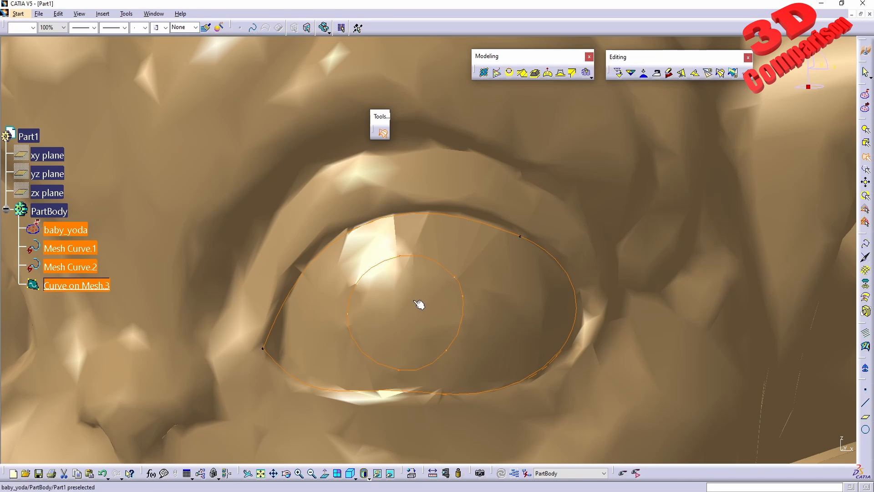
{"action": "left_click", "coordinate": [419, 304]}
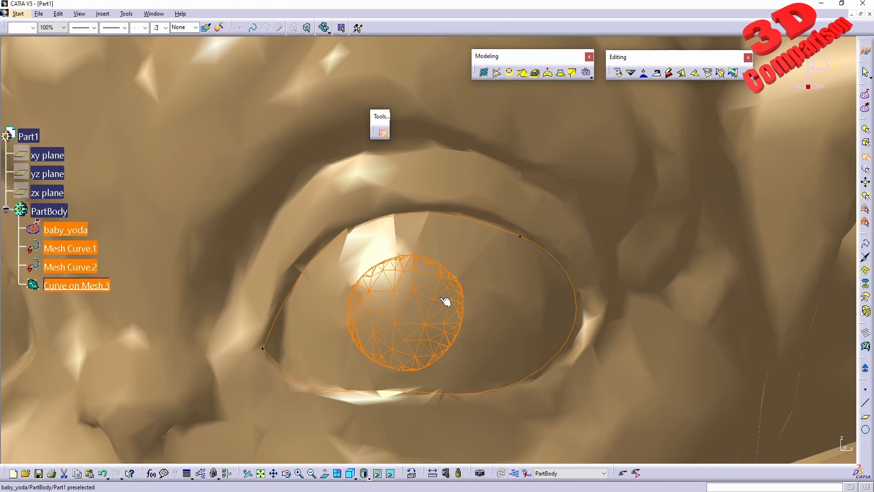
Add the triangles between the eye outline and the circle to the selection, and deselect those inside the circle.
{"action": "left_click", "coordinate": [488, 262]}
{"action": "left_click", "coordinate": [490, 284]}
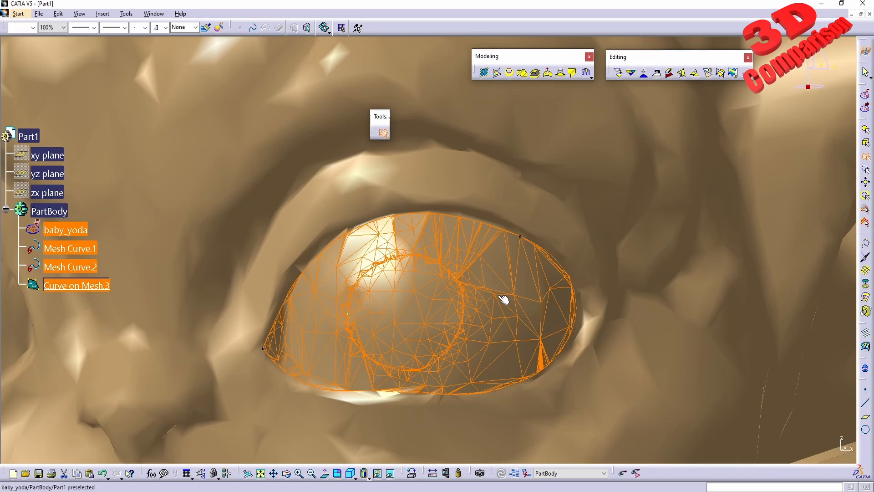
{"action": "middle_click_drag", "start_coordinate": [398, 326], "coordinate": [414, 296]}
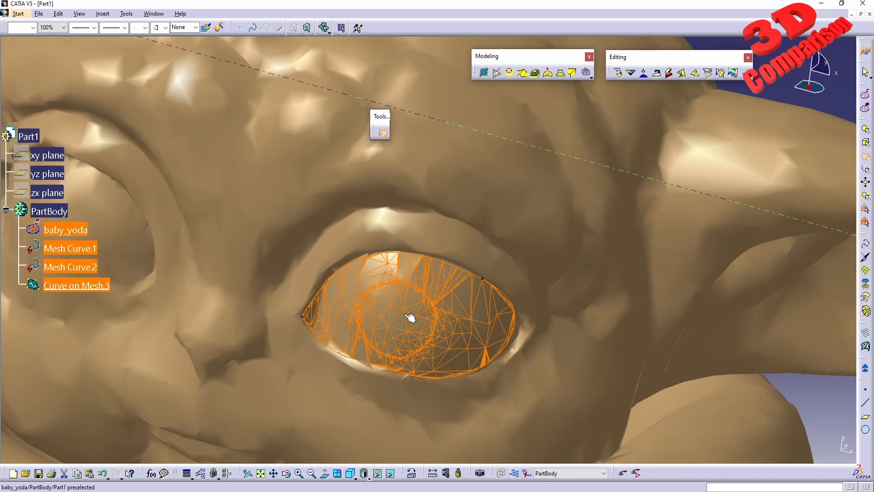
{"action": "left_click", "coordinate": [402, 313]}
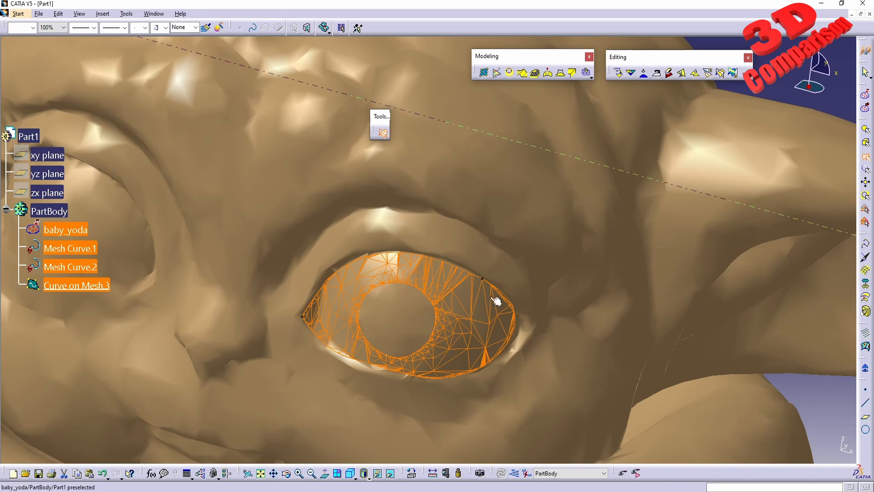
{"action": "middle_click_drag", "start_coordinate": [403, 289], "coordinate": [463, 325]}
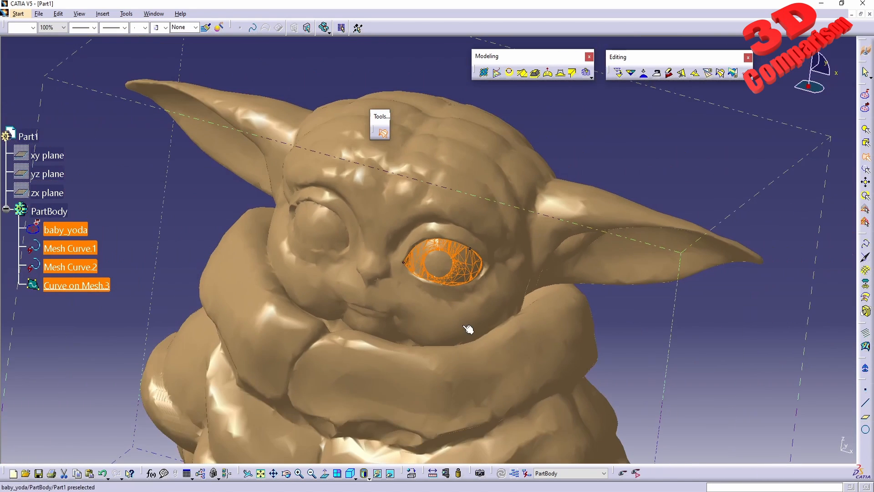
Leave Curve Select and clear the triangle selection on the baby_yoda mesh.
{"action": "key", "text": "Return"}
{"action": "left_click", "coordinate": [658, 329]}
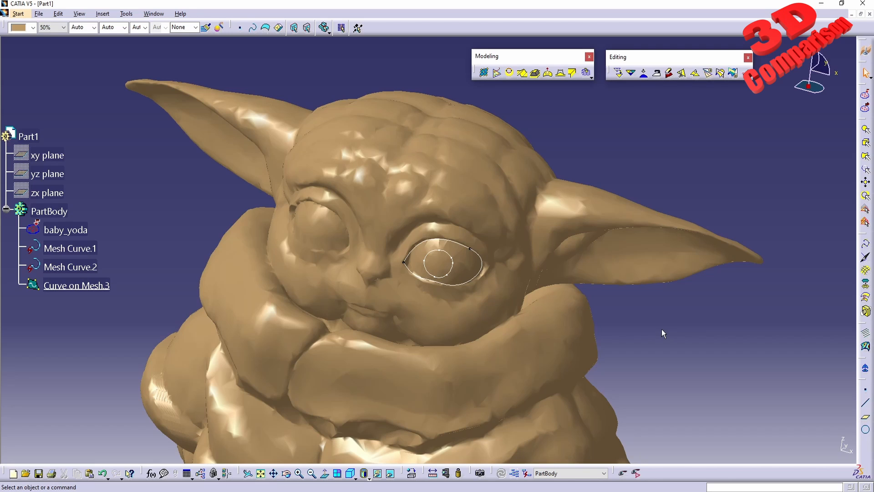
{"action": "left_click", "coordinate": [464, 384]}
{"action": "mouse_move", "coordinate": [465, 384]}
{"action": "middle_mouse_down"}
{"action": "mouse_move", "coordinate": [455, 348]}
{"action": "mouse_move", "coordinate": [475, 330]}
{"action": "mouse_move", "coordinate": [503, 346]}
{"action": "middle_mouse_up"}
{"action": "left_click", "coordinate": [848, 61]}
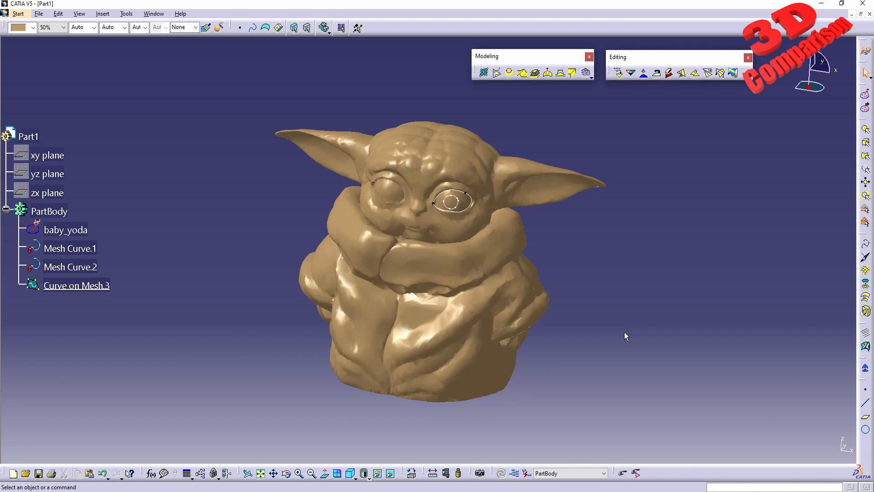
{"action": "mouse_move", "coordinate": [434, 276]}
{"action": "middle_mouse_down"}
{"action": "mouse_move", "coordinate": [436, 295]}
{"action": "mouse_move", "coordinate": [425, 280]}
{"action": "middle_mouse_up"}
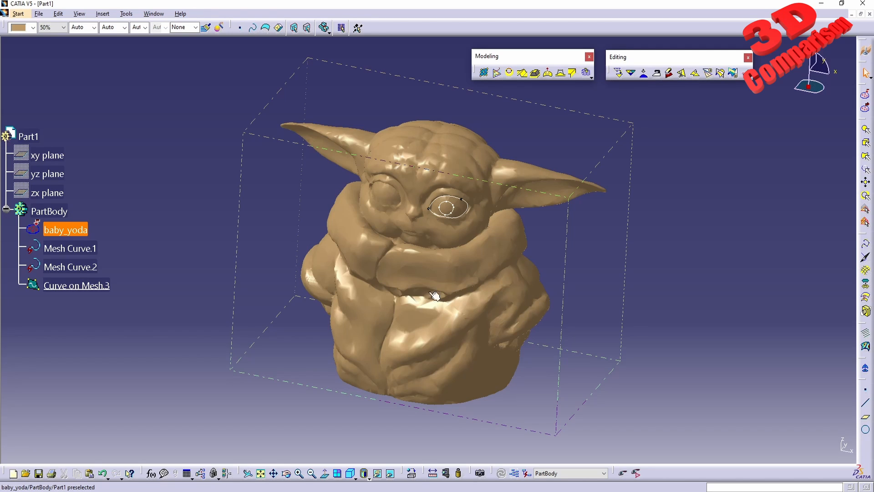
{"action": "left_click", "coordinate": [390, 445]}
{"action": "left_click_drag", "start_coordinate": [406, 451], "coordinate": [29, 272]}
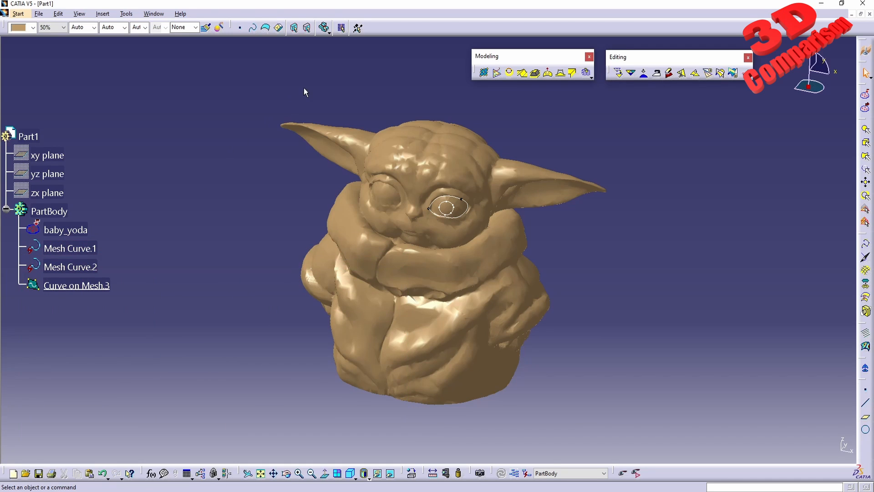
{"action": "left_click_drag", "start_coordinate": [438, 44], "coordinate": [26, 224]}
{"action": "left_click_drag", "start_coordinate": [509, 454], "coordinate": [855, 265]}
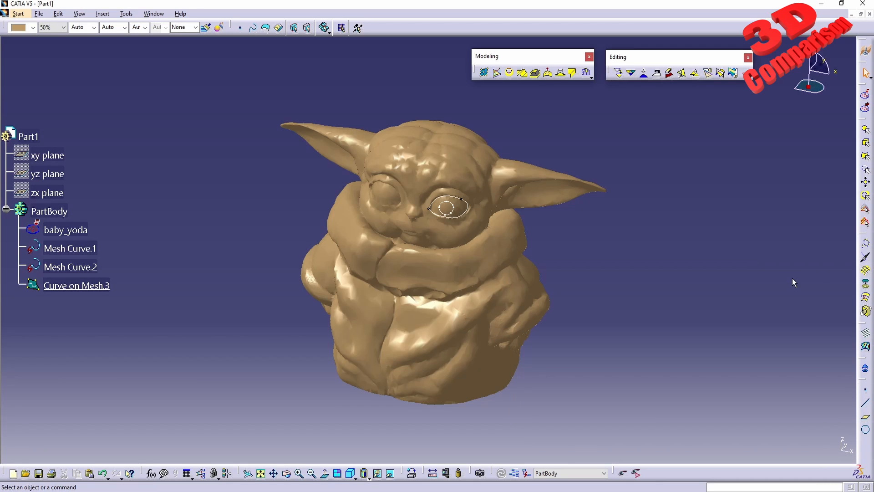